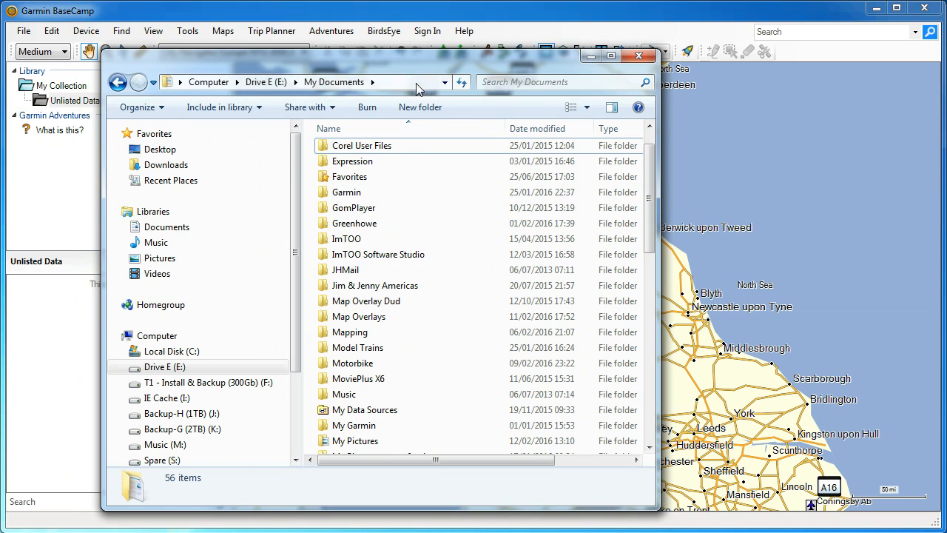
Create a new folder named BaseCamp DB in My Documents on Drive E.
right_click(452, 190)
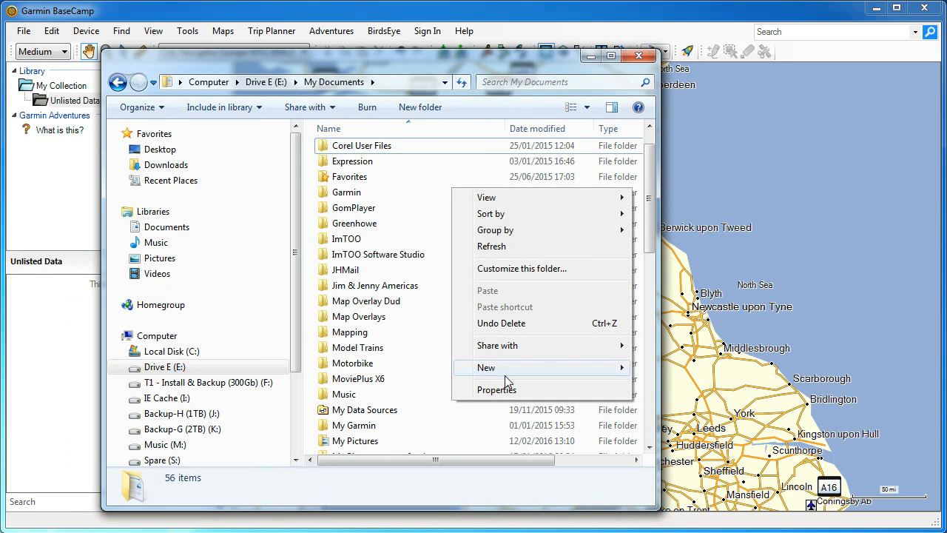
mouse_move(504, 367)
left_click(670, 369)
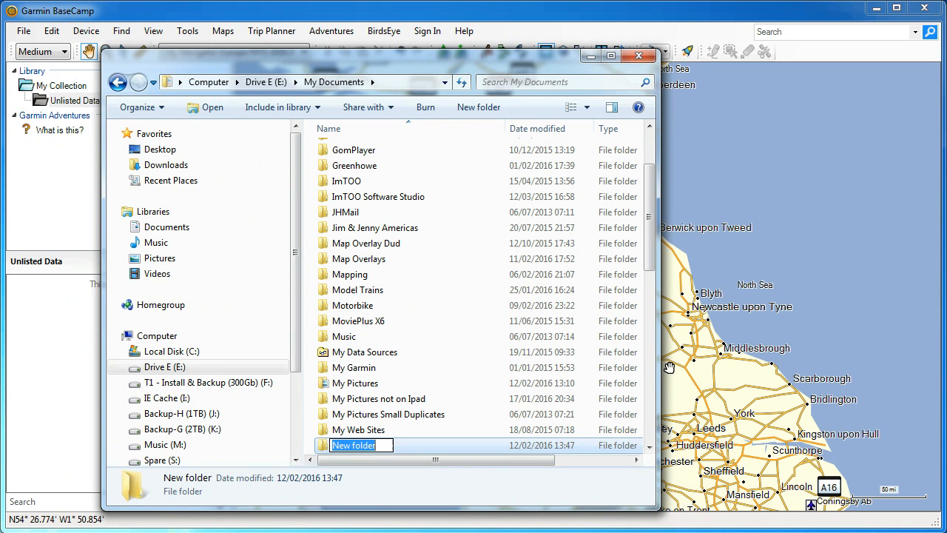
type("BaseCamp DB")
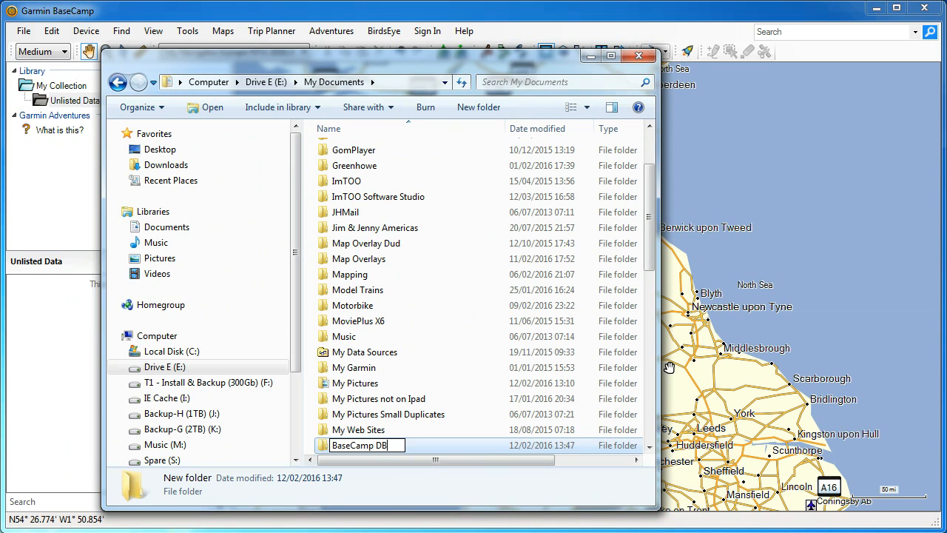
left_click(553, 451)
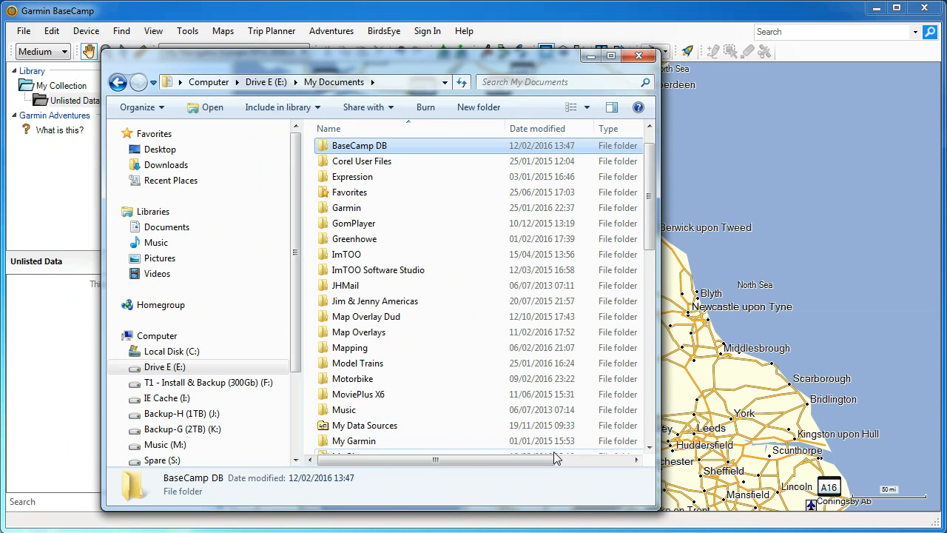
Open the BaseCamp DB folder and create a subfolder in it named Scotland 2016.
double_click(367, 153)
right_click(362, 199)
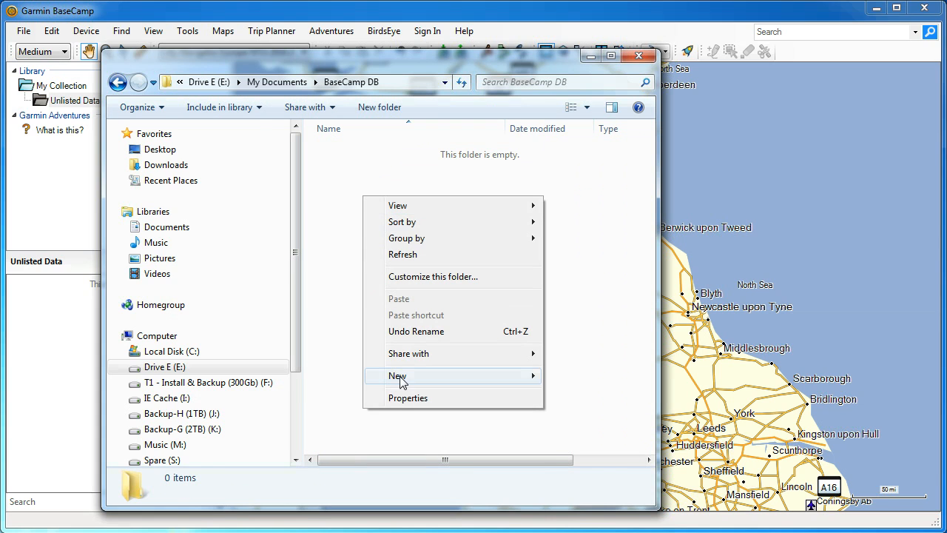
mouse_move(400, 379)
left_click(593, 378)
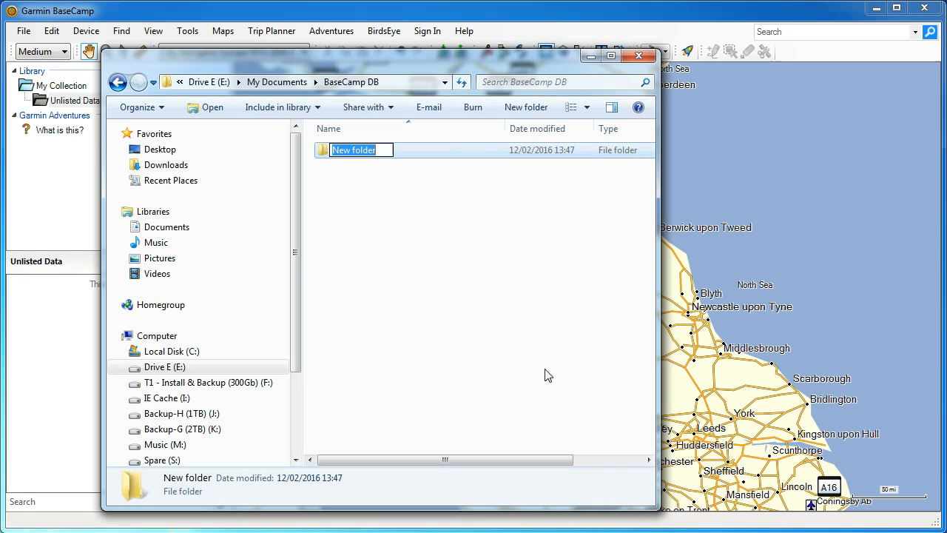
type("Scotland 2016")
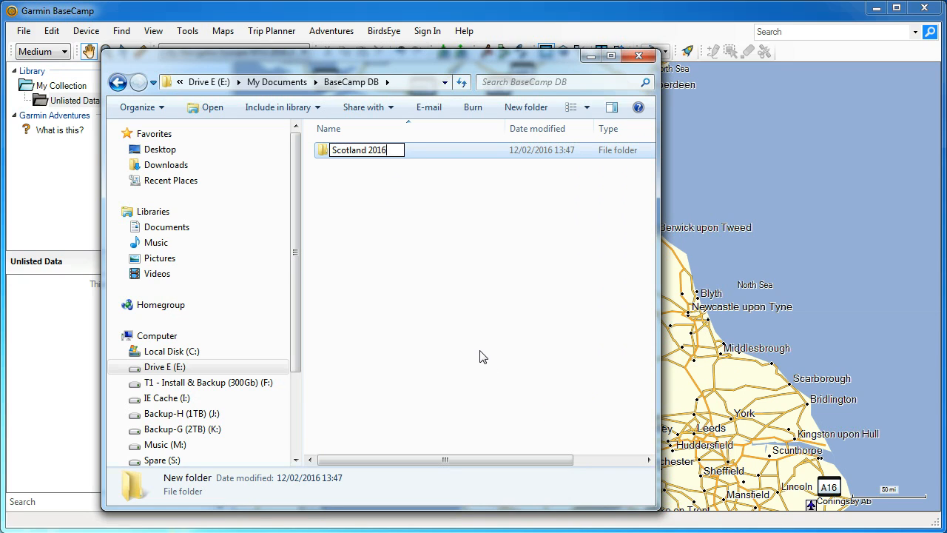
key("Return")
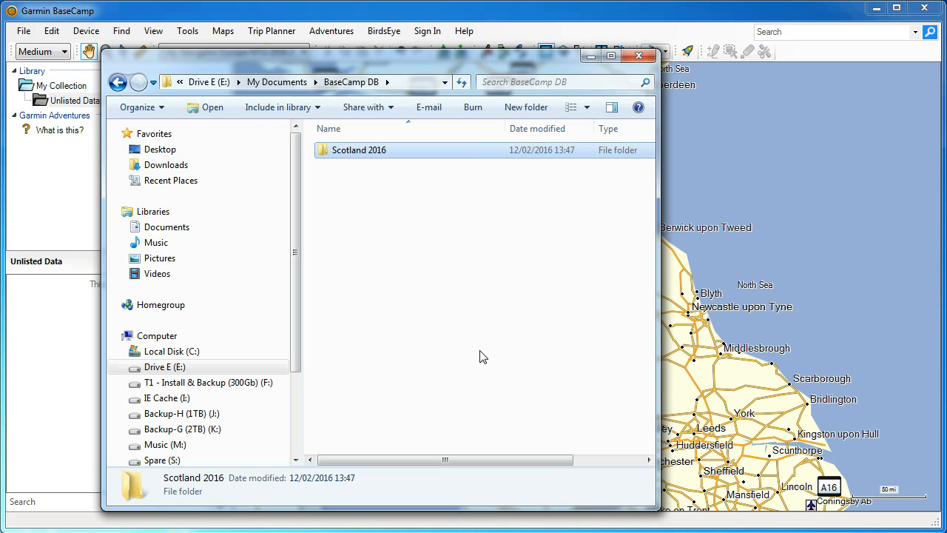
Create a second subfolder in BaseCamp DB named NE Routes.
right_click(479, 356)
mouse_move(532, 528)
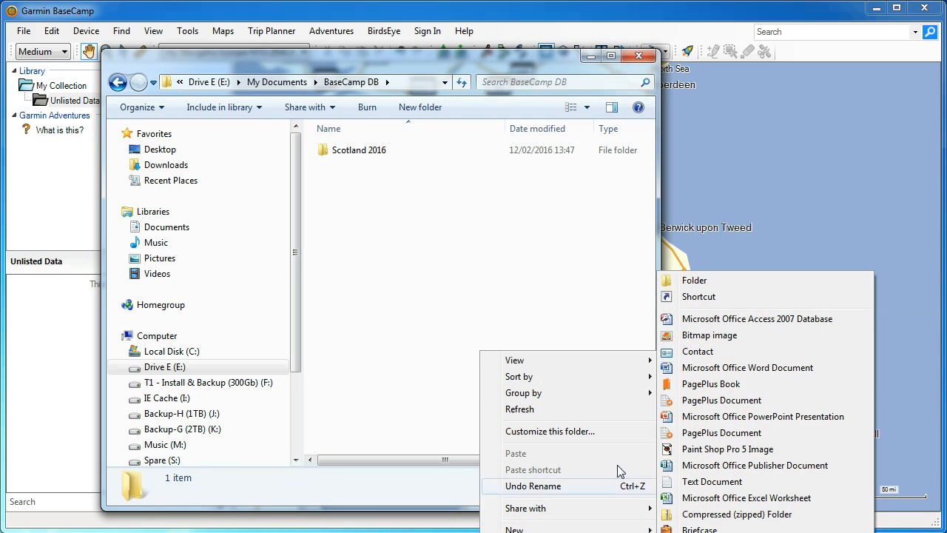
left_click(673, 280)
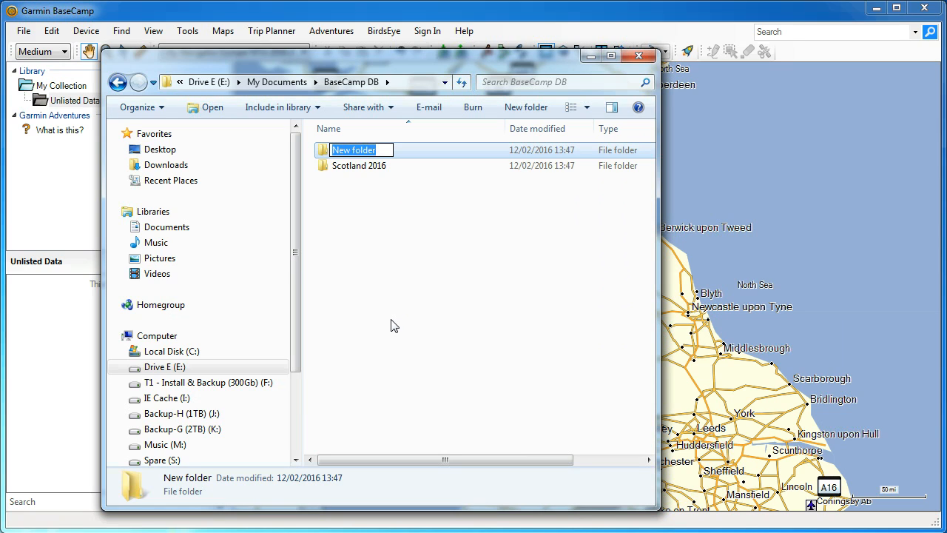
type("NE Routes")
left_click(411, 348)
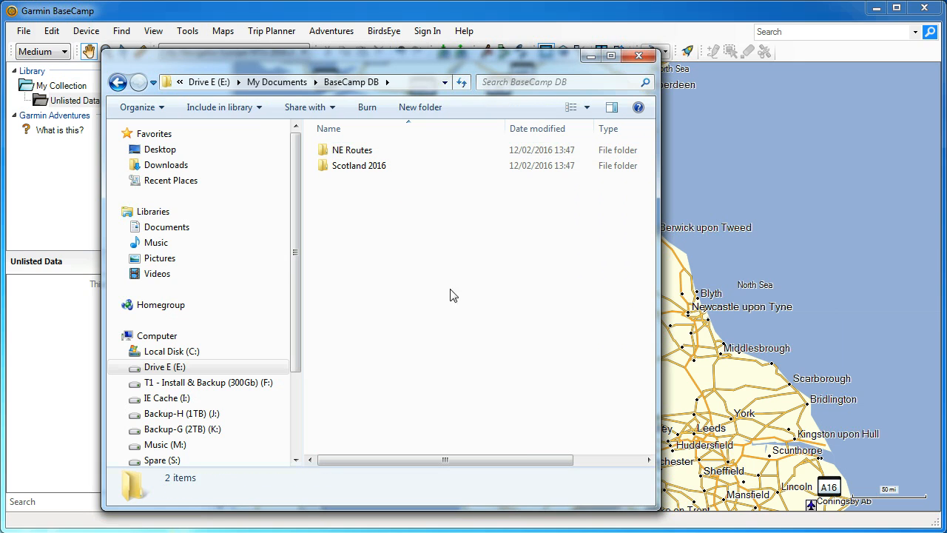
Move the folder window off BaseCamp and, in the general options, start a new database named NE Routes.
left_click_drag(512, 64, 0, 156)
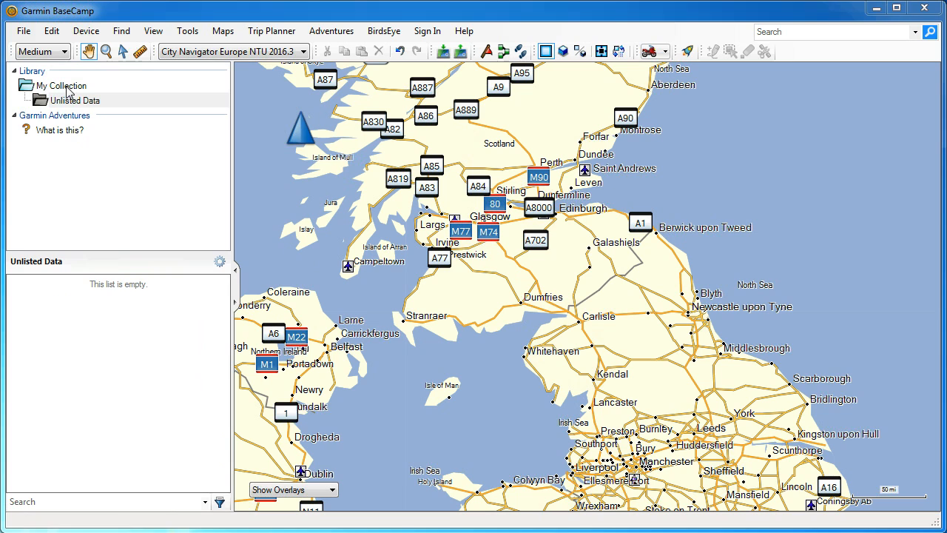
left_click(53, 35)
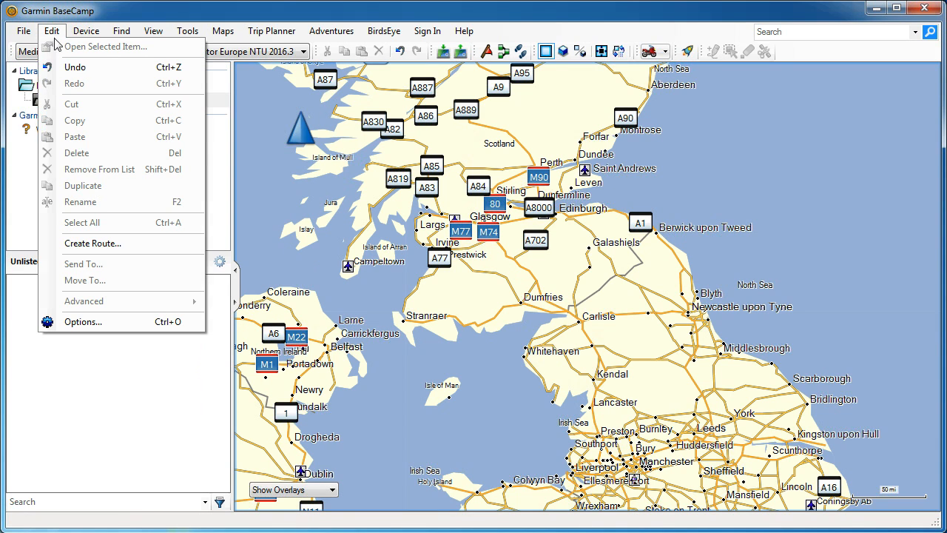
left_click(106, 323)
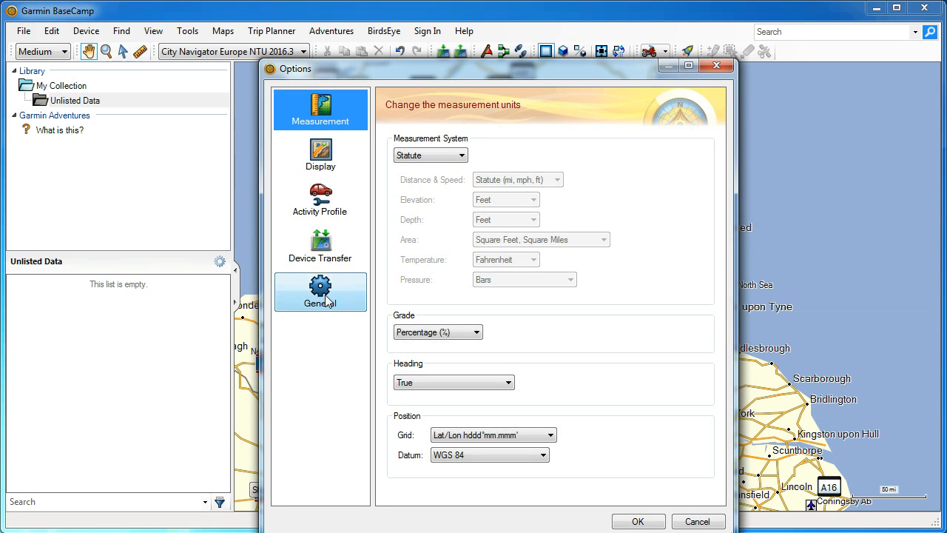
left_click(330, 295)
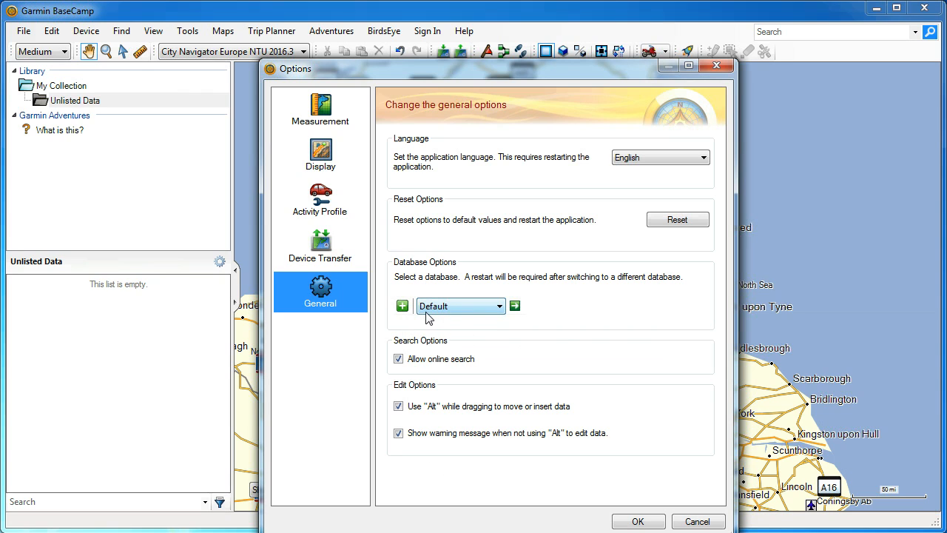
left_click(500, 309)
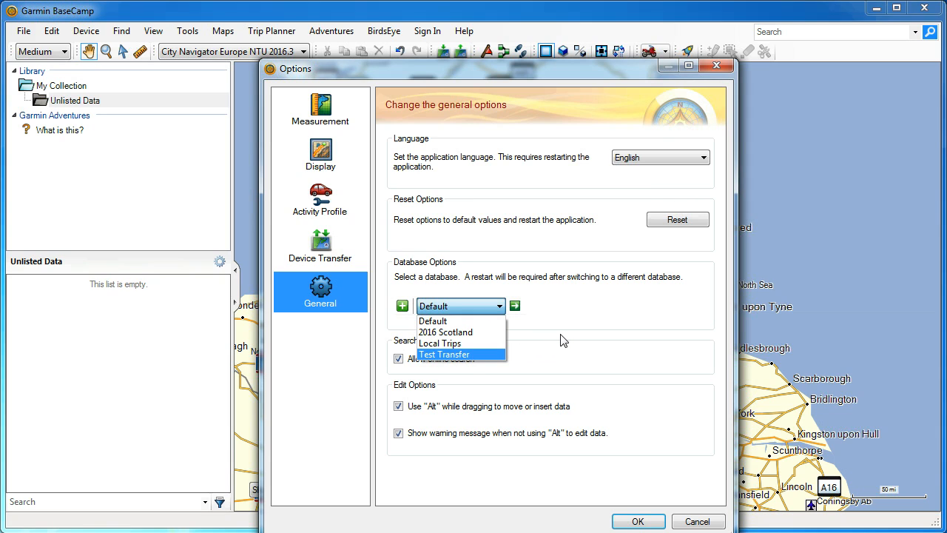
left_click(402, 308)
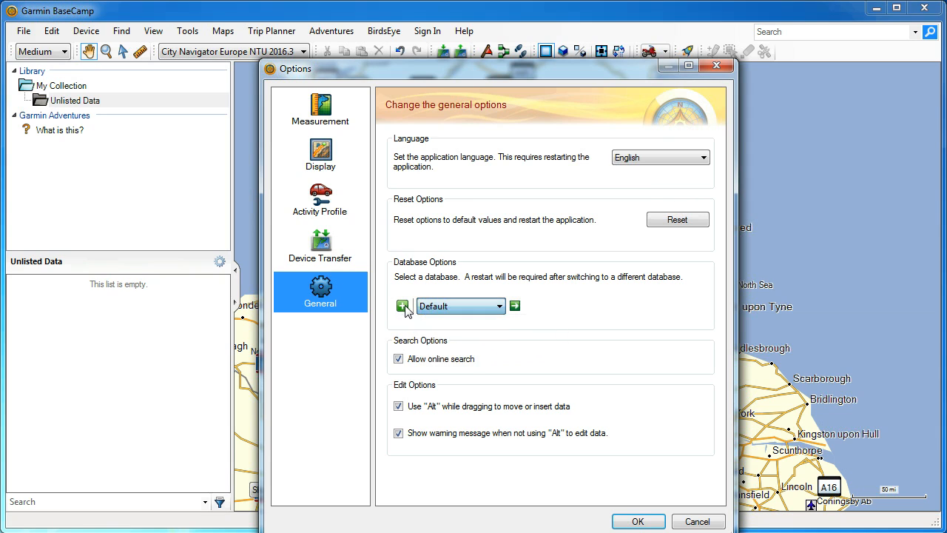
left_click(401, 308)
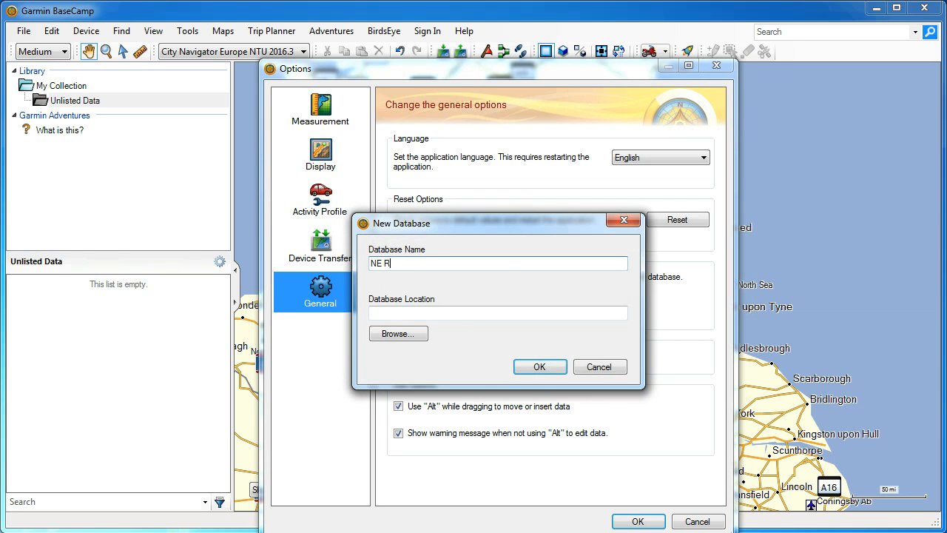
Set the new database's location to the folder E:\My Documents\BaseCamp DB\NE Routes.
left_click(414, 342)
double_click(442, 317)
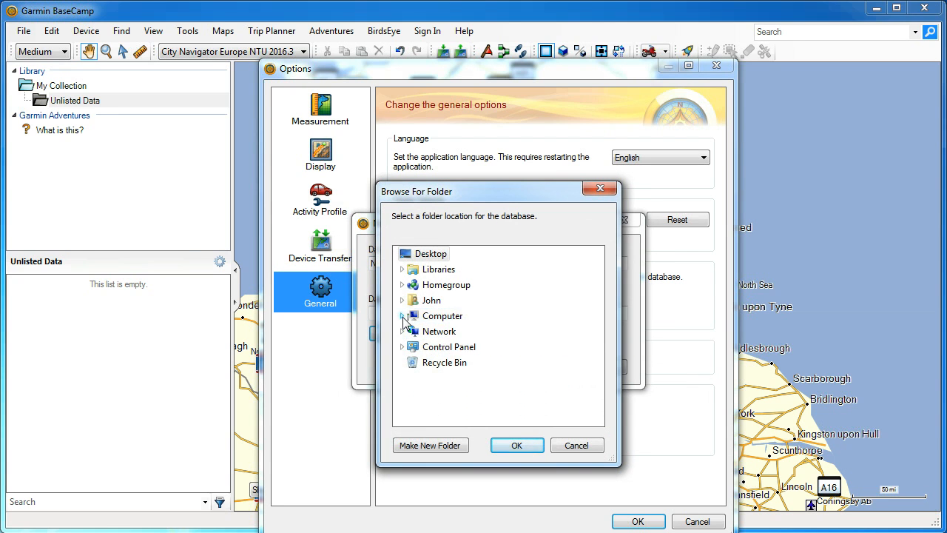
double_click(452, 305)
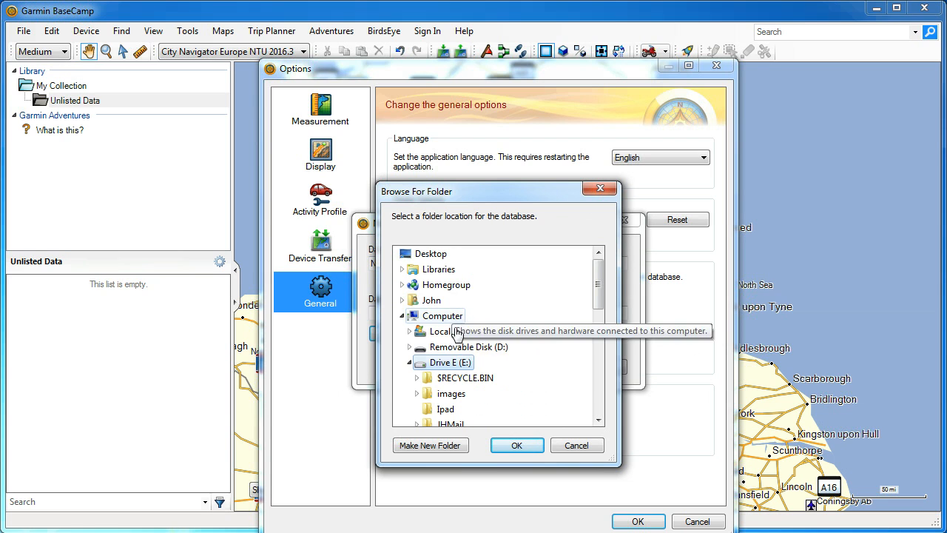
scroll(459, 347, "down", 2)
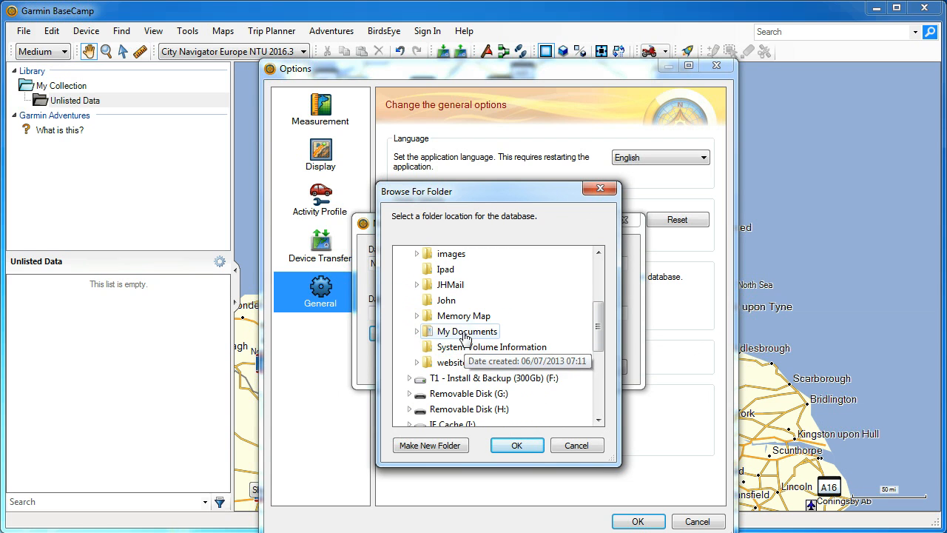
double_click(466, 331)
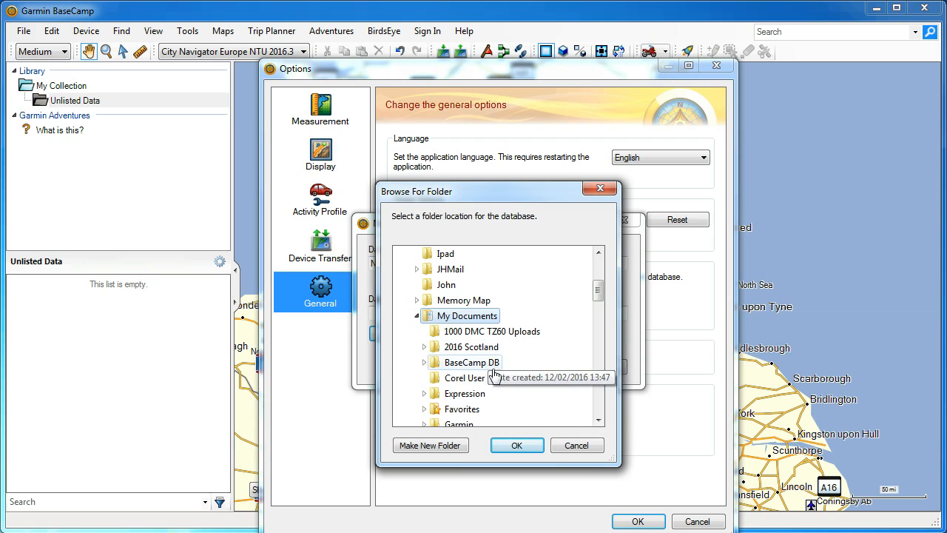
double_click(474, 362)
scroll(478, 369, "up", 1)
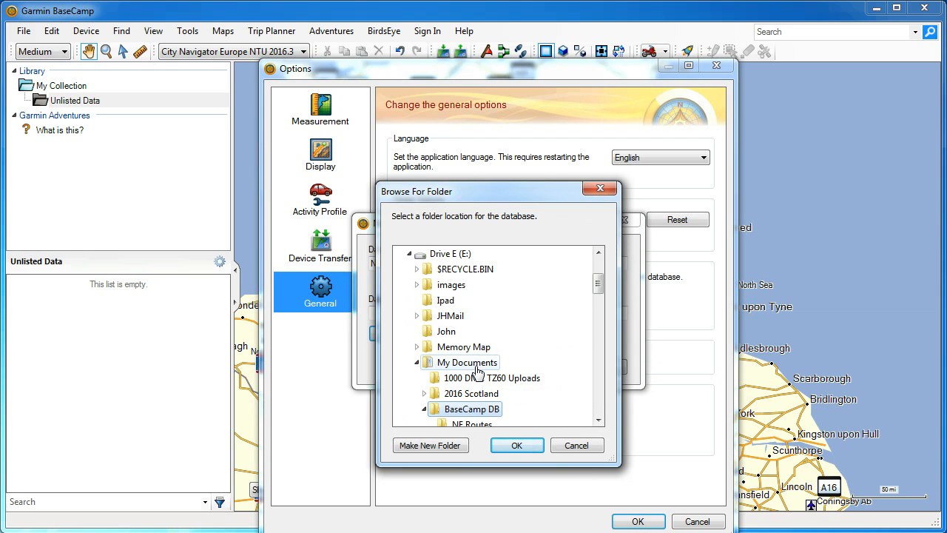
scroll(551, 390, "down", 1)
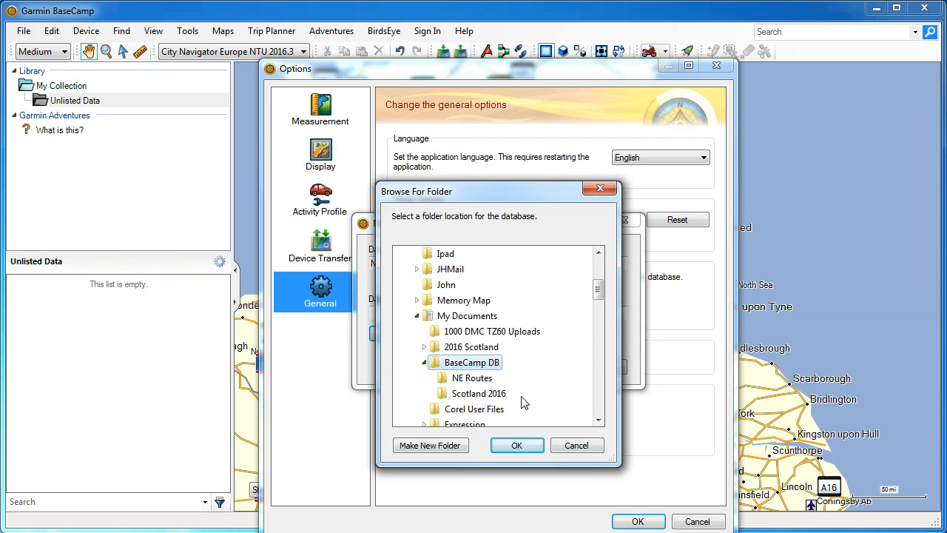
left_click(482, 399)
left_click(513, 448)
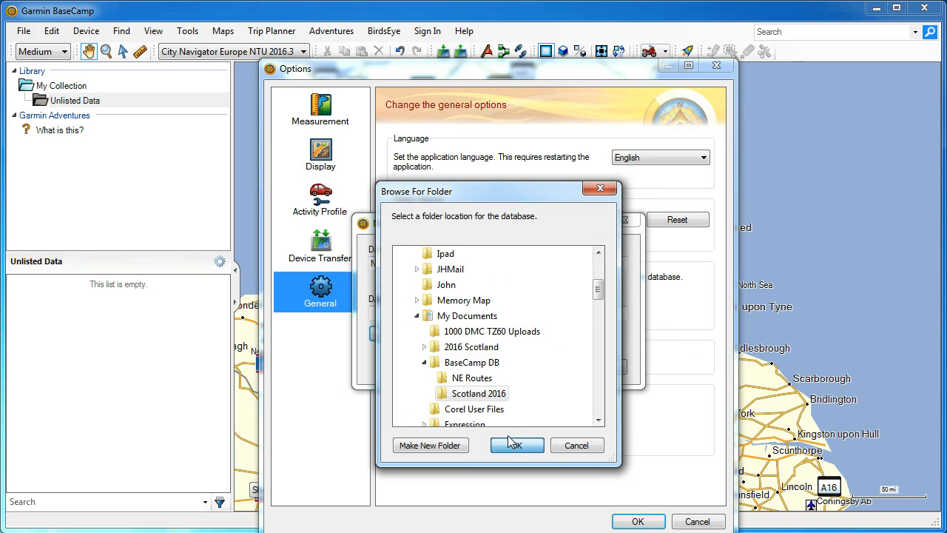
left_click(477, 378)
left_click(517, 445)
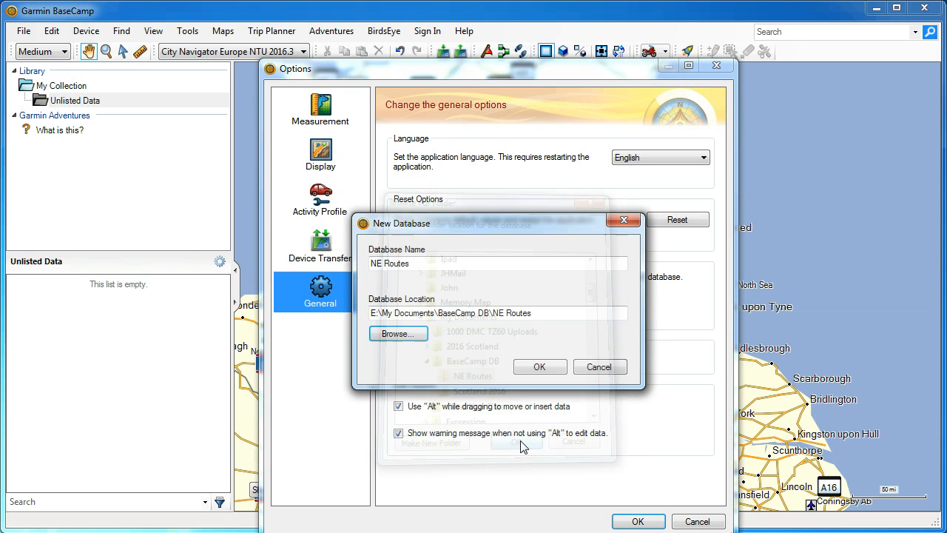
Confirm the new database and switch to NE Routes, accepting the required restart.
left_click(547, 370)
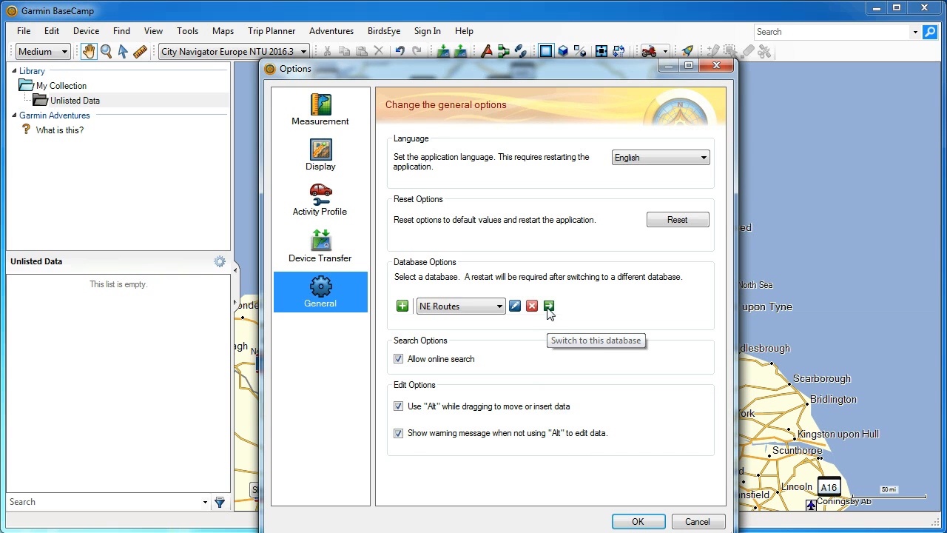
left_click(548, 306)
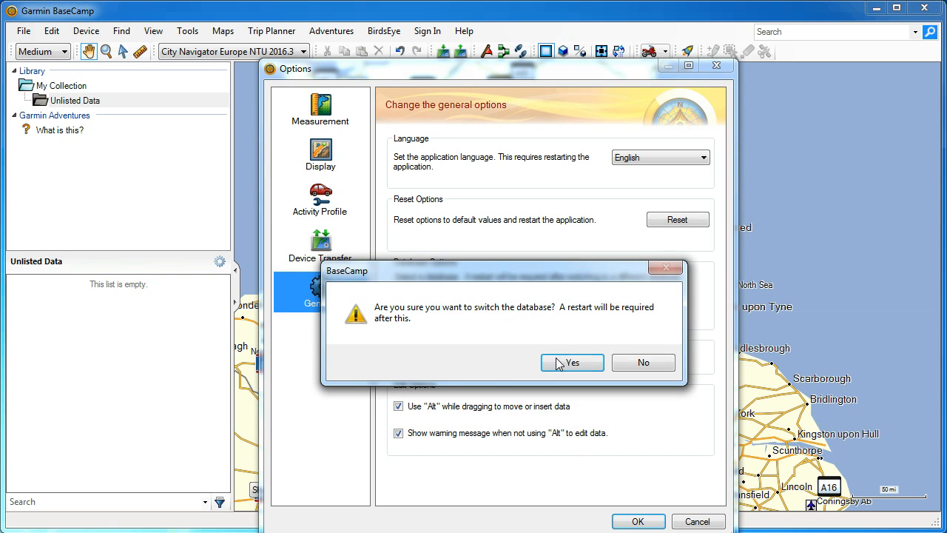
left_click(560, 363)
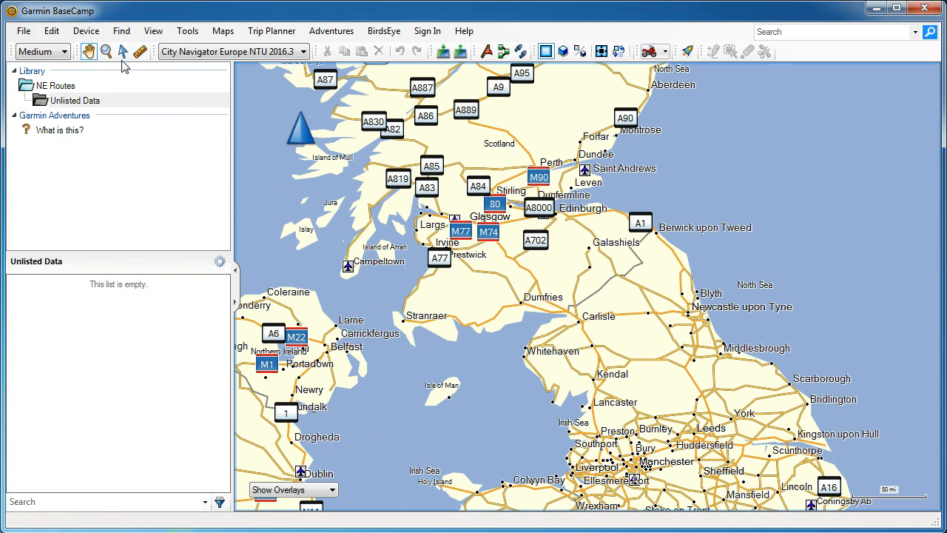
left_click(49, 34)
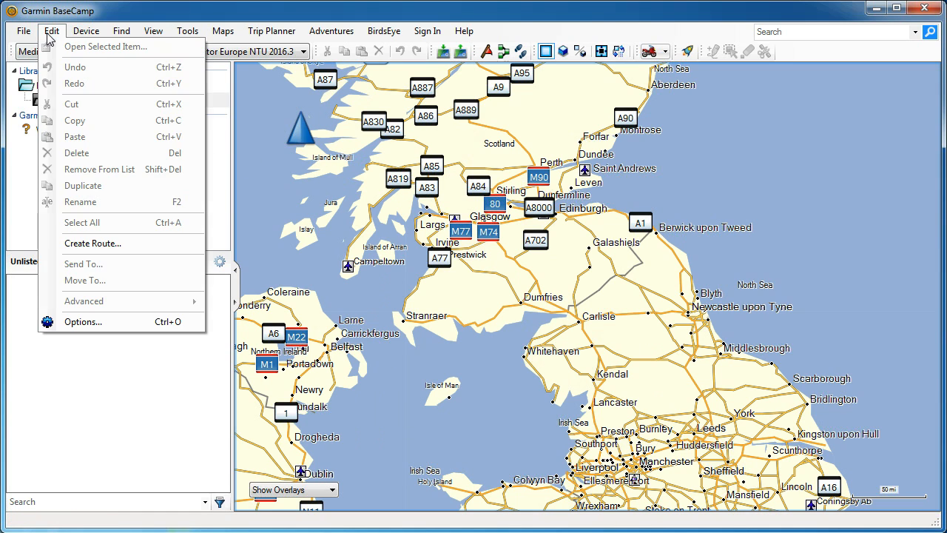
left_click(103, 324)
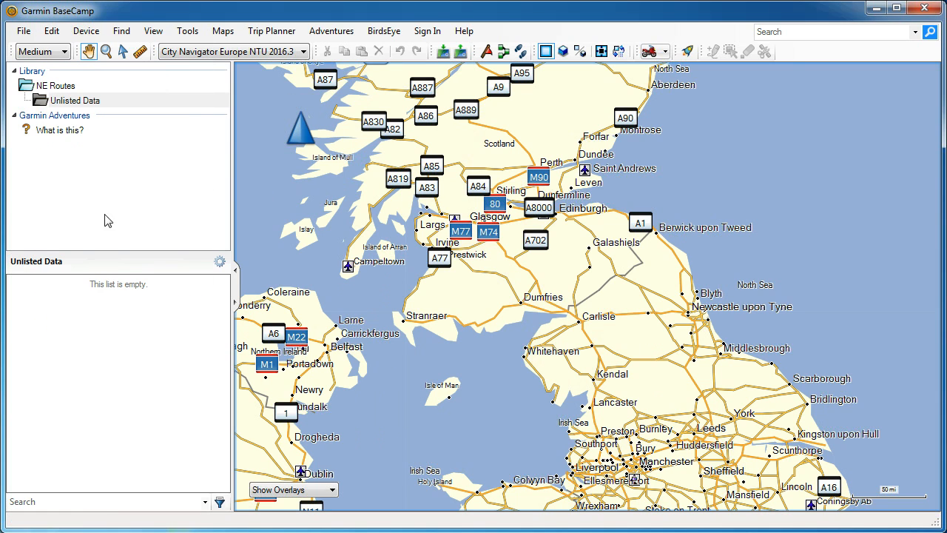
Draw a route on the map from a point south of Berwick upon Tweed to Darlington, and leave the route tool.
left_click(503, 50)
left_click(656, 265)
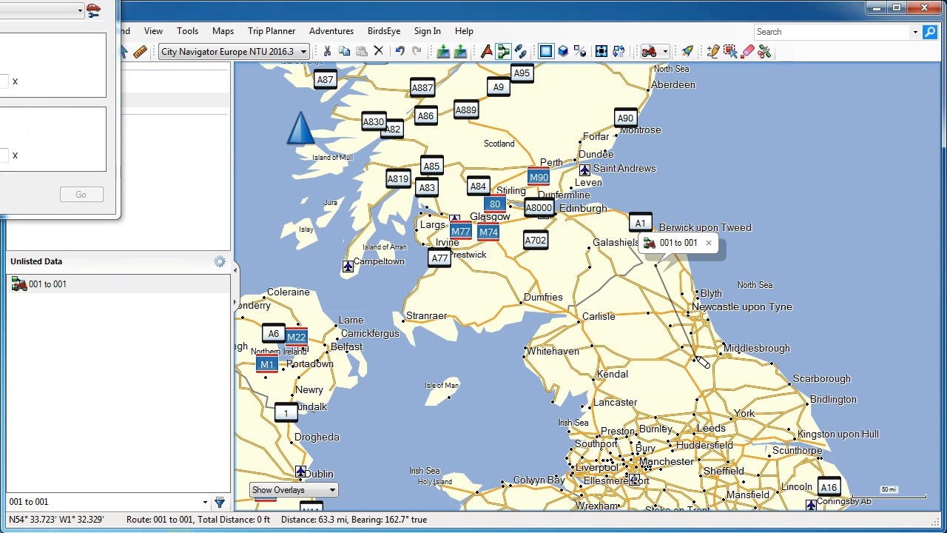
left_click(695, 363)
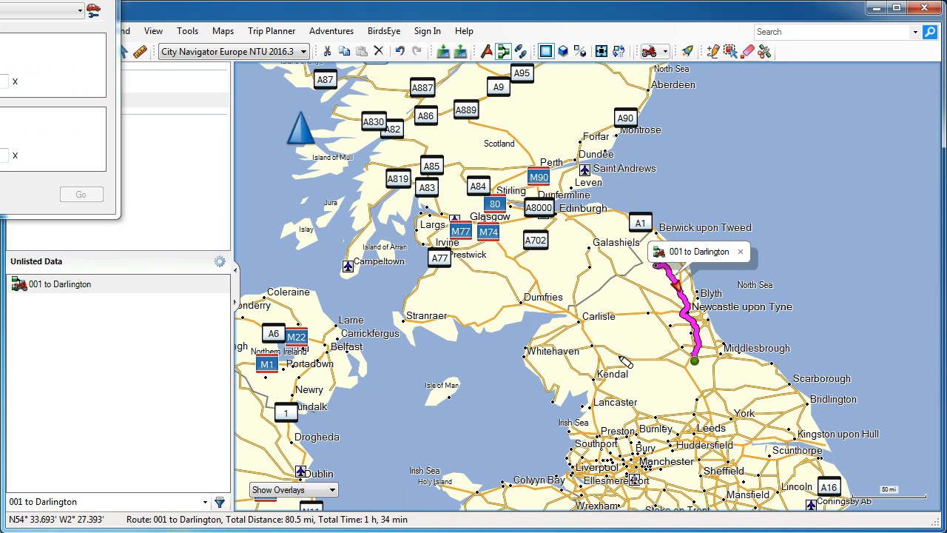
right_click(544, 327)
key("Escape")
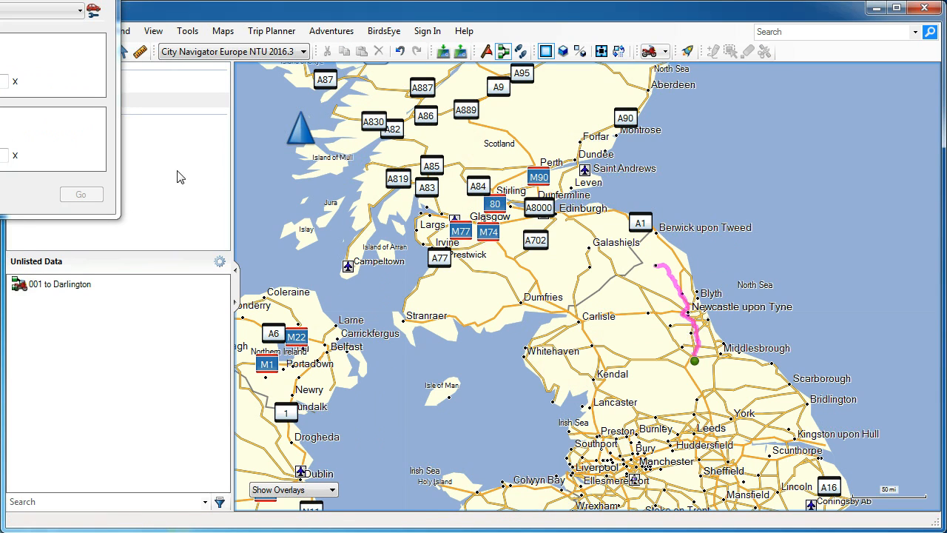
key("Escape")
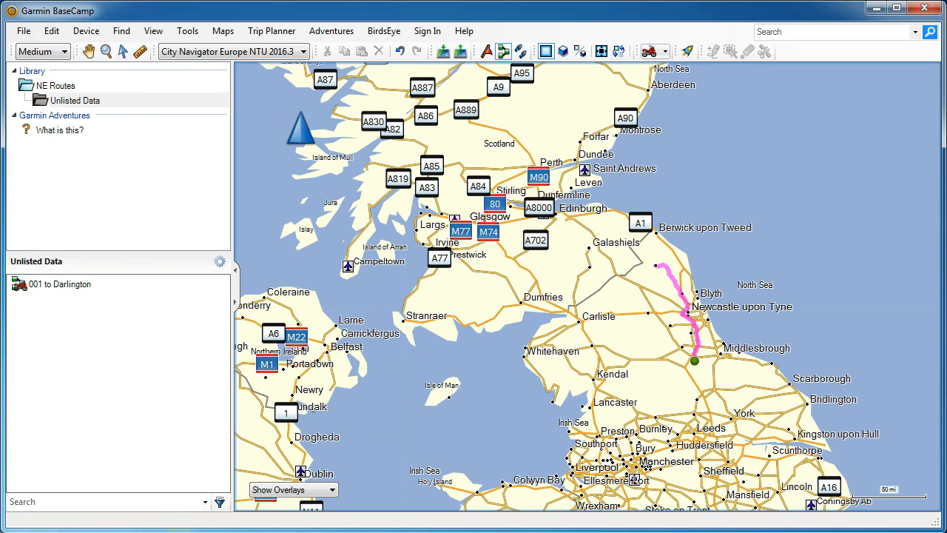
In the general options, start a new database and set its location to the folder E:\My Documents\BaseCamp DB\Scotland 2016.
left_click(52, 31)
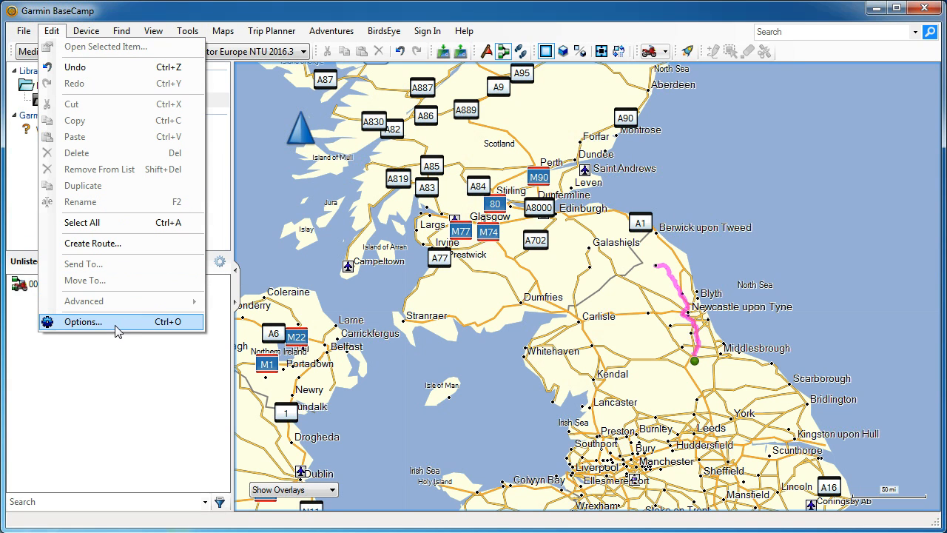
left_click(82, 321)
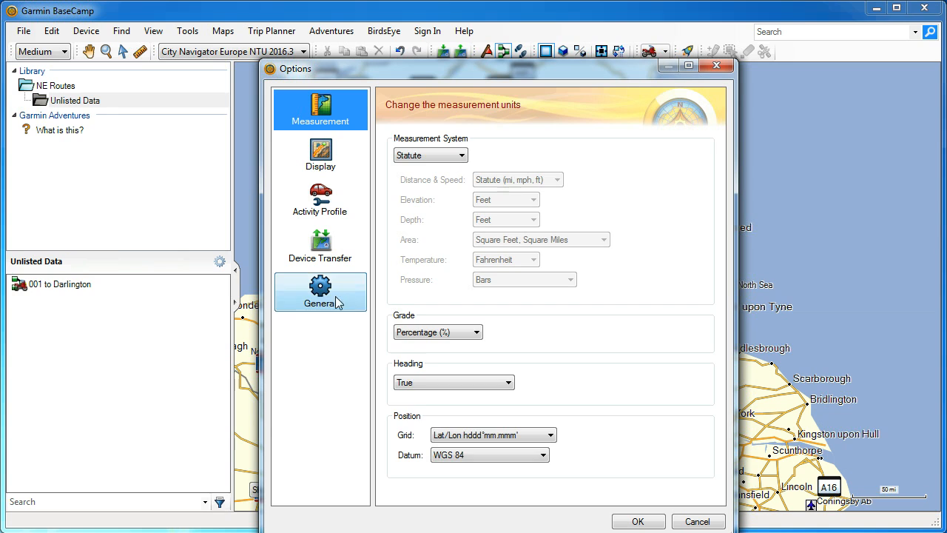
left_click(345, 304)
left_click(403, 306)
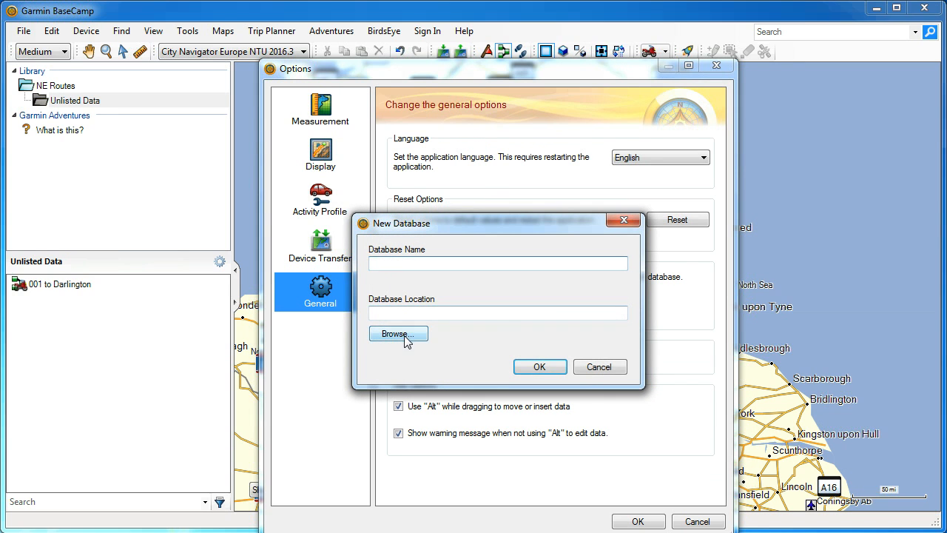
left_click(398, 334)
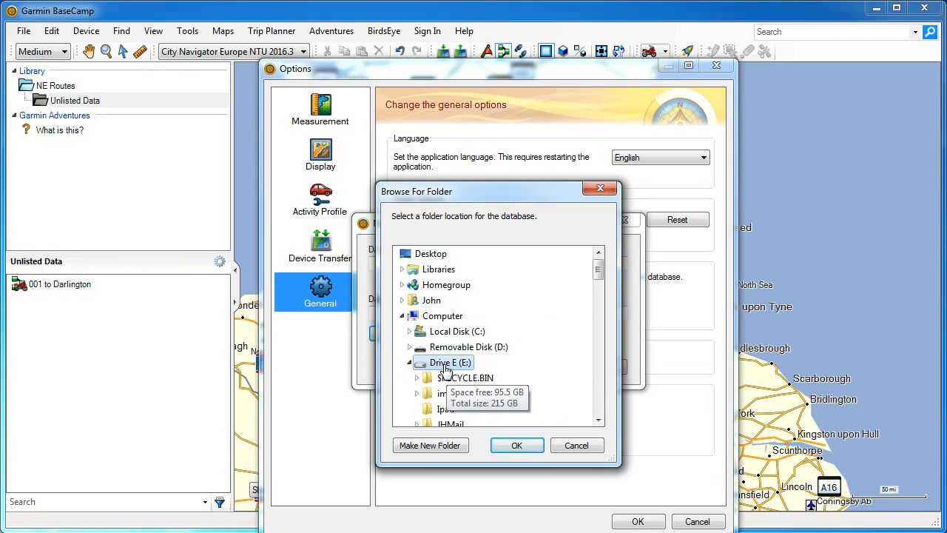
scroll(458, 381, "down", 2)
scroll(492, 392, "down", 1)
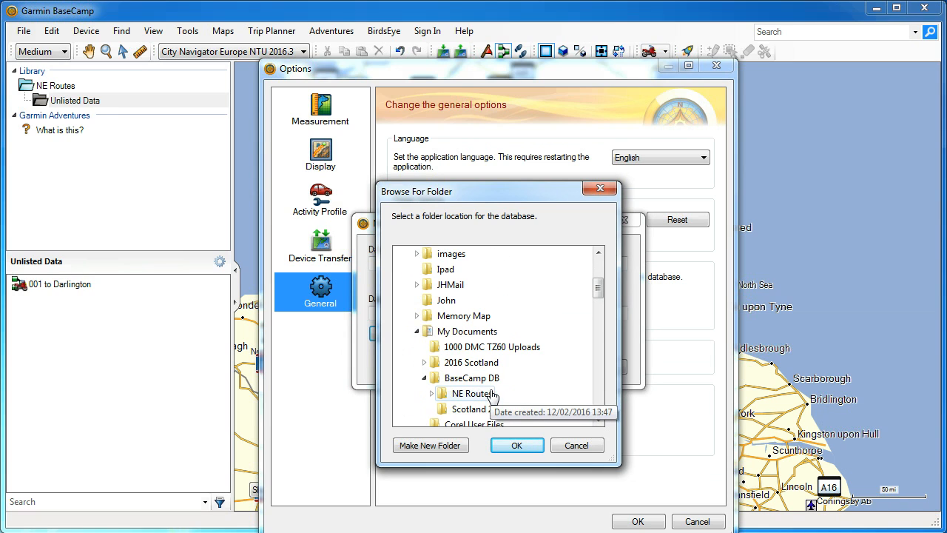
scroll(538, 403, "down", 1)
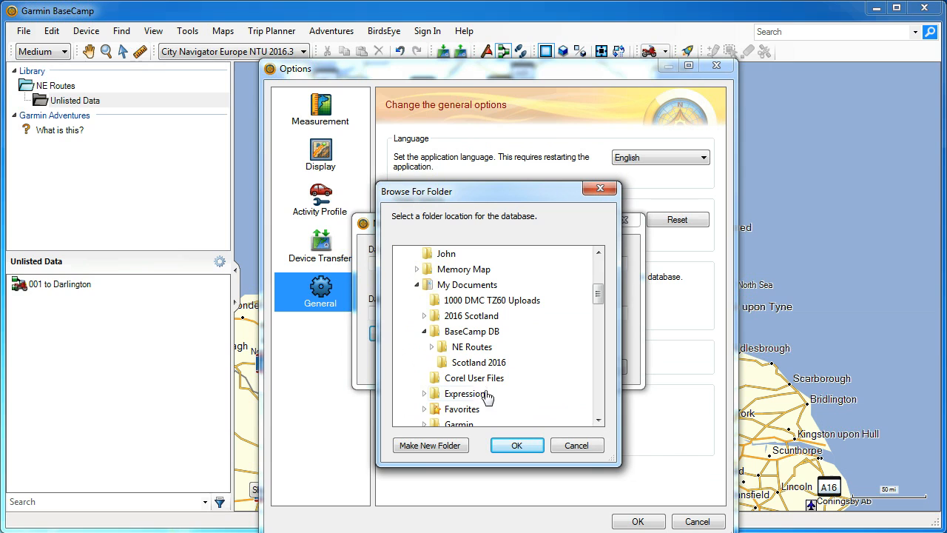
left_click(479, 363)
left_click(516, 445)
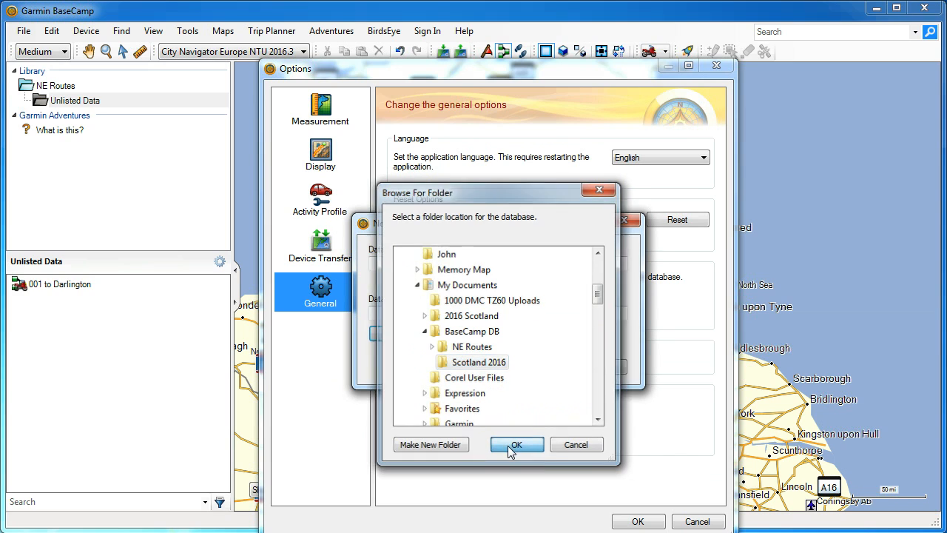
Name the new database Scotland 2016, confirm it, and switch to it, accepting the required restart.
left_click(412, 264)
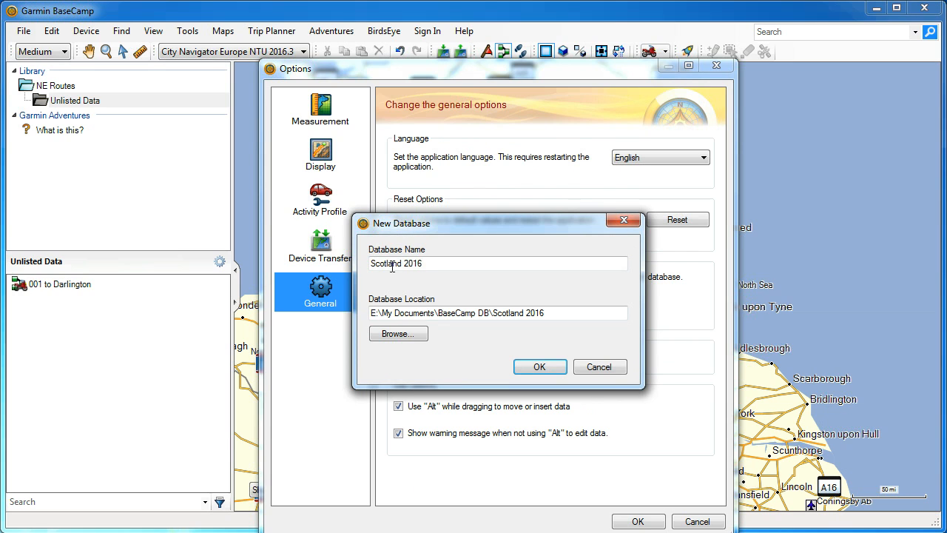
left_click(539, 367)
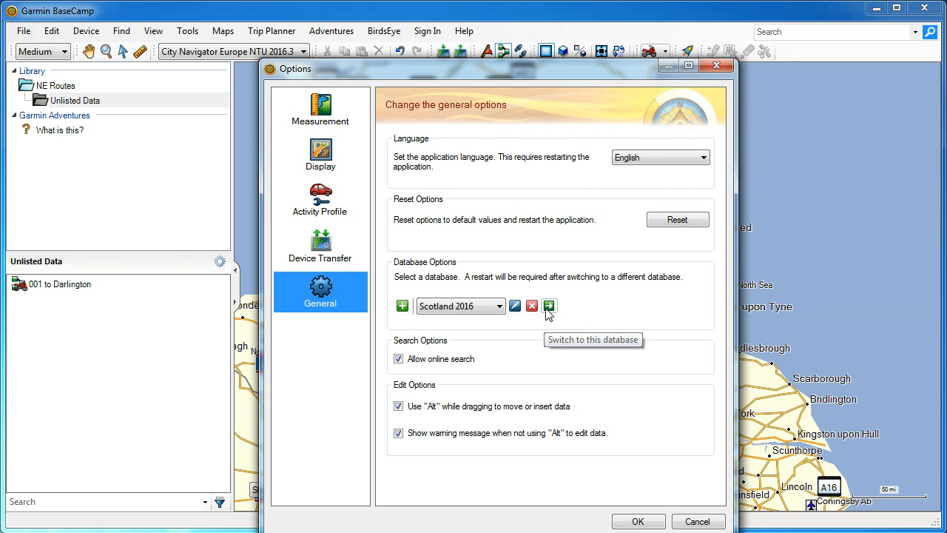
left_click(548, 308)
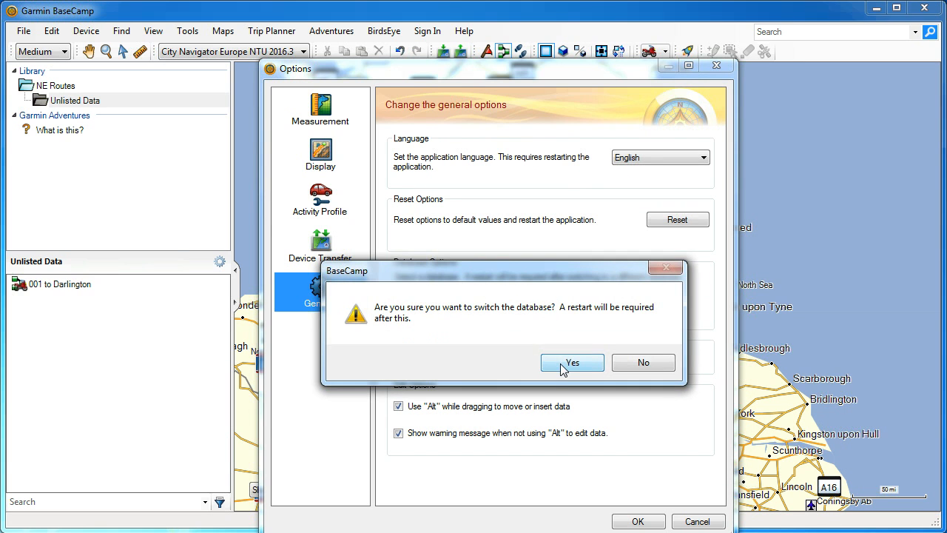
left_click(563, 367)
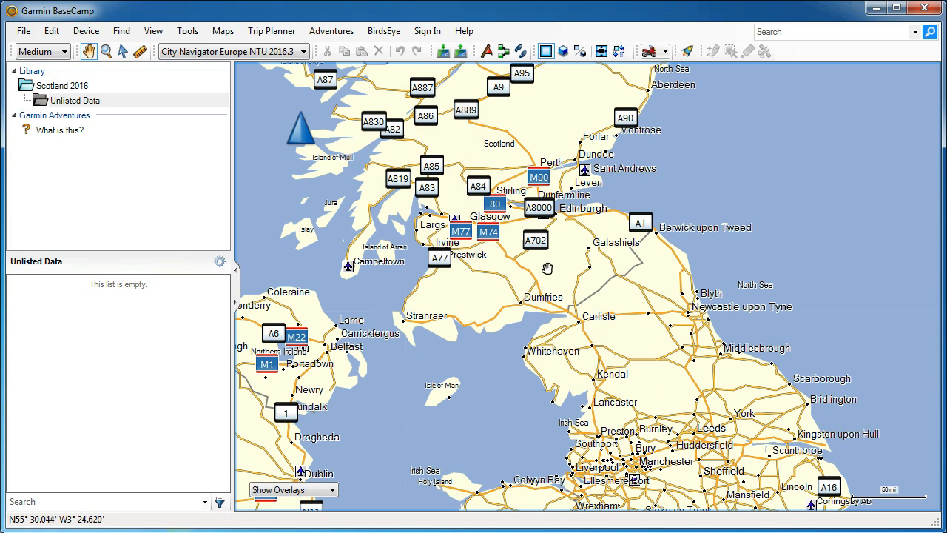
Draw a route from a point in the far north of Scotland to the Scotland label on the map, and close the route window.
left_click(500, 54)
left_click(522, 162)
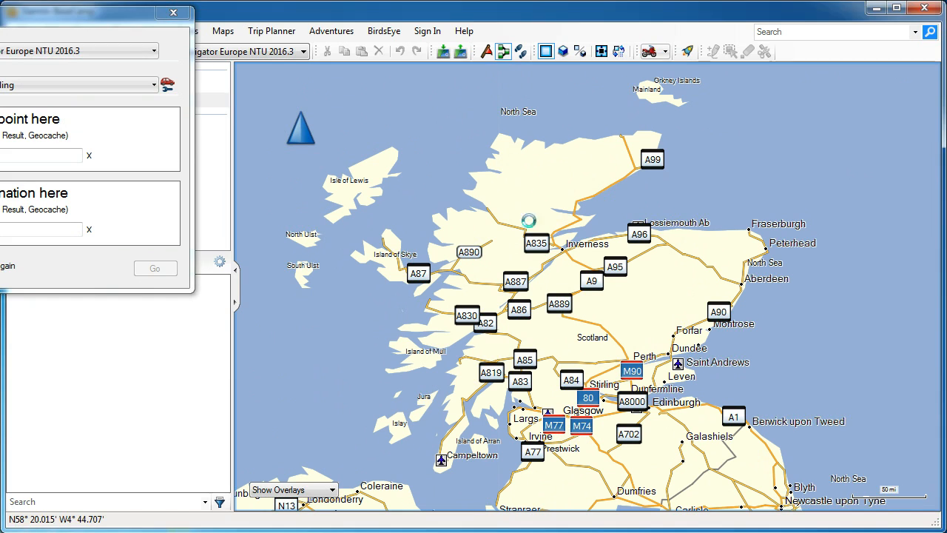
left_click(593, 341)
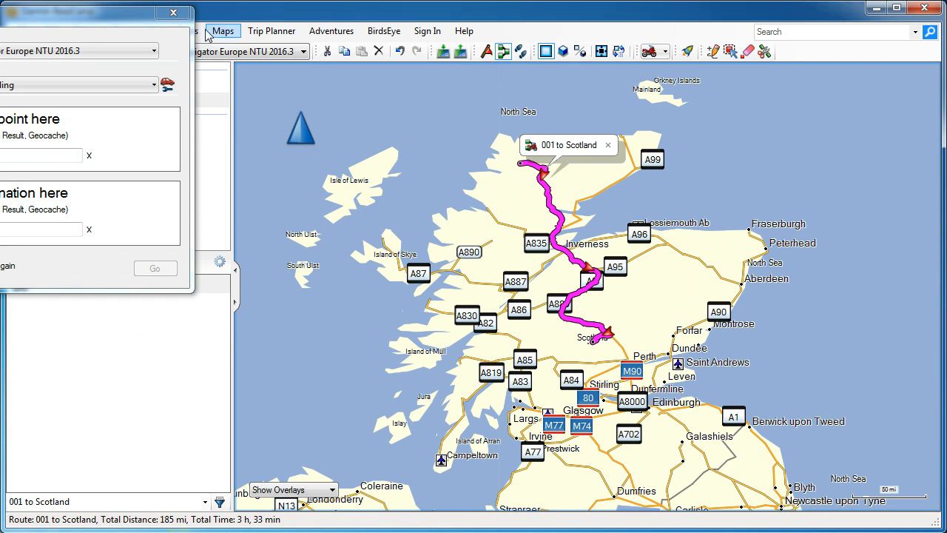
left_click(173, 13)
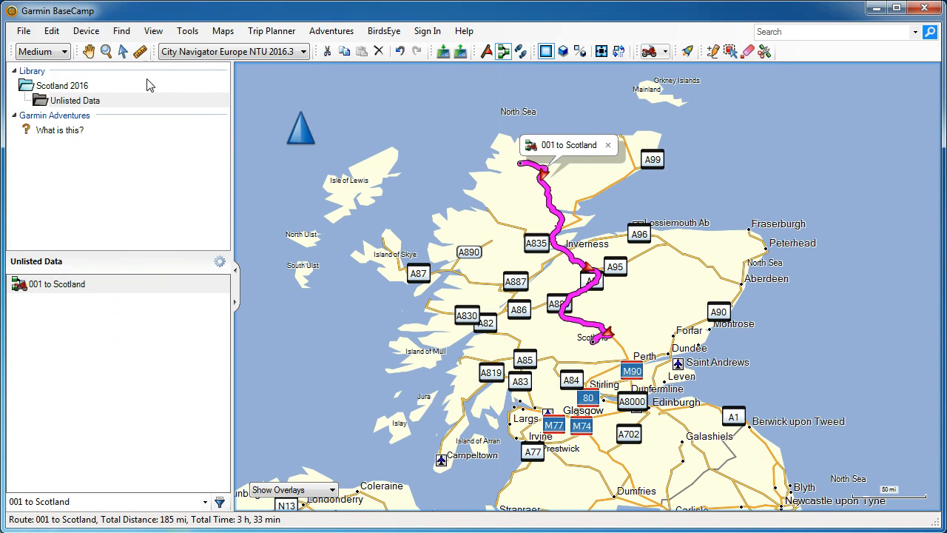
Switch to the NE Routes database in the general options and accept the required restart.
left_click(57, 33)
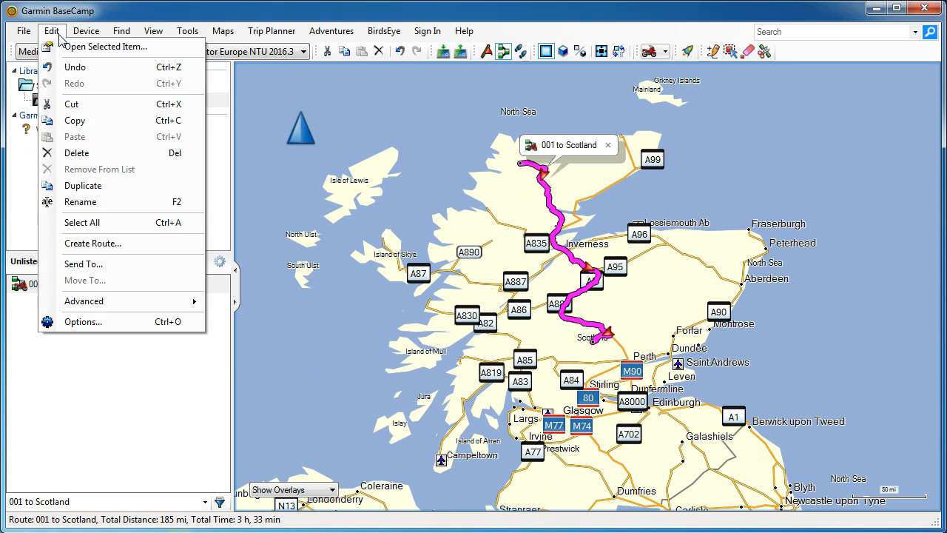
left_click(93, 322)
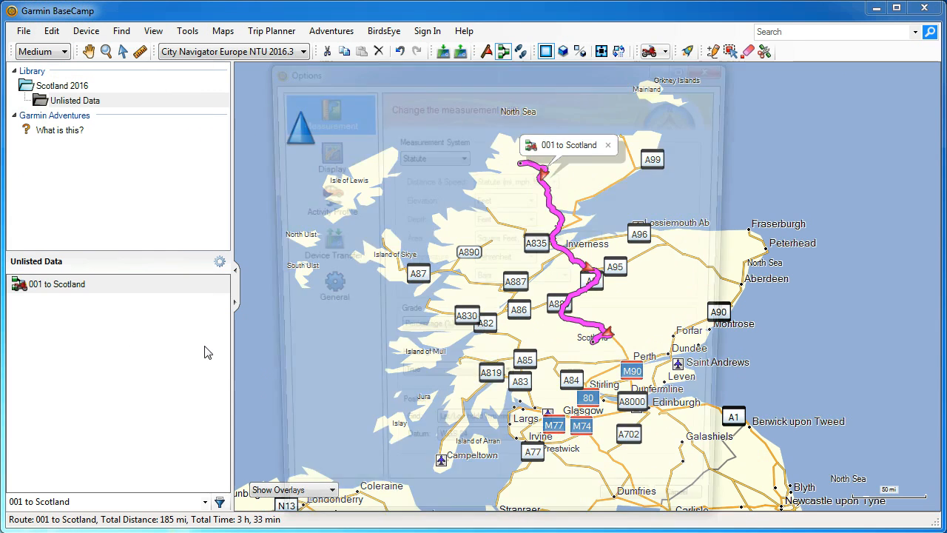
left_click(334, 296)
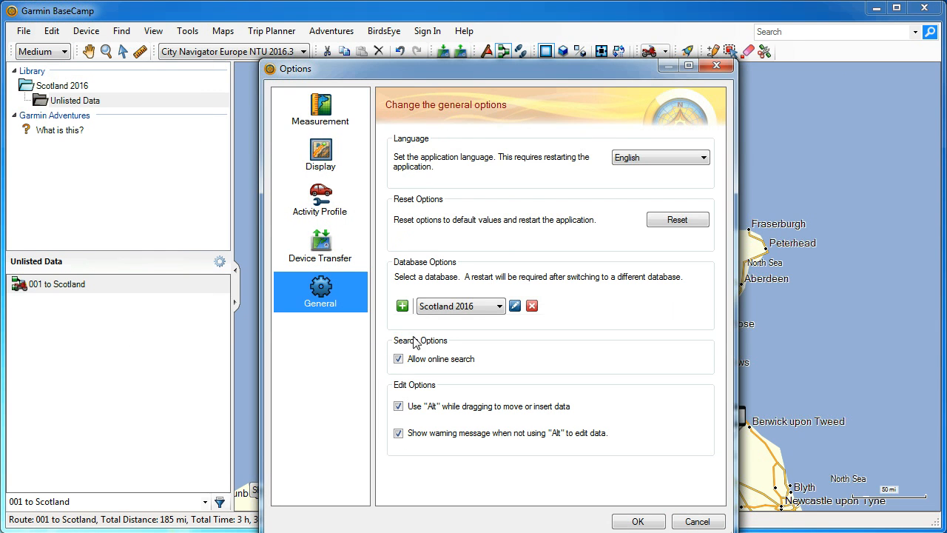
left_click(500, 307)
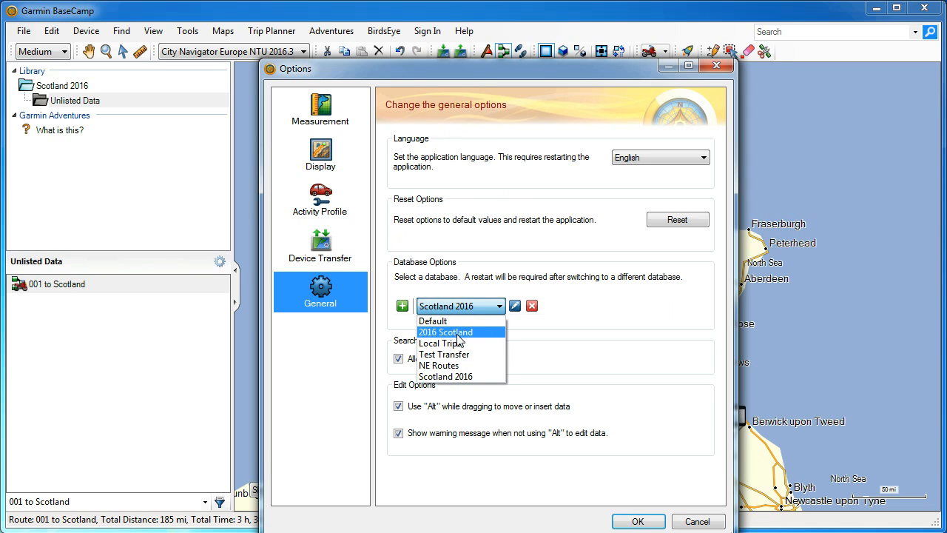
left_click(459, 365)
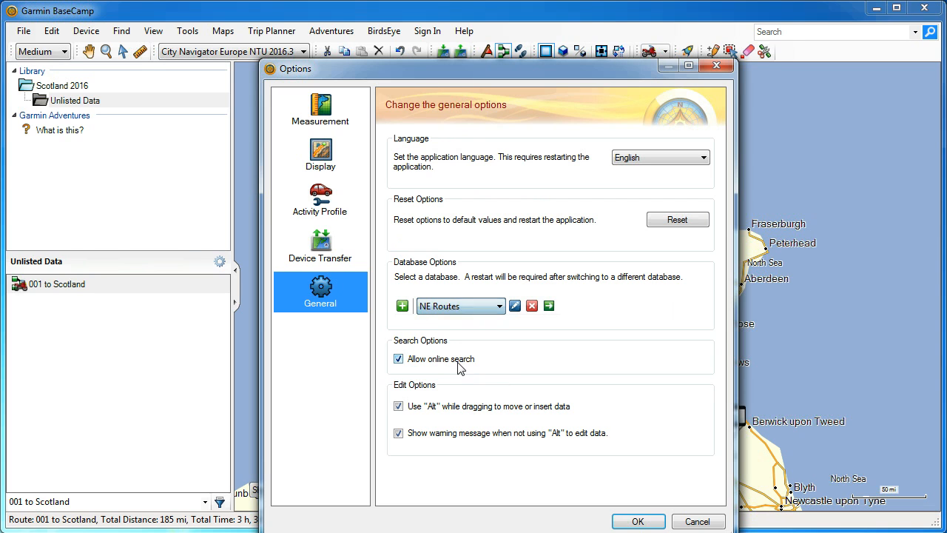
left_click(548, 306)
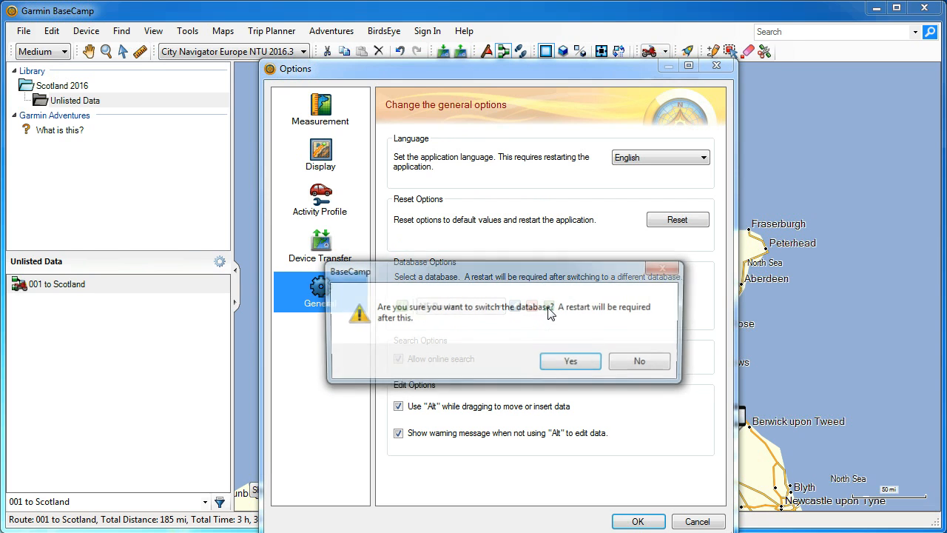
left_click(556, 366)
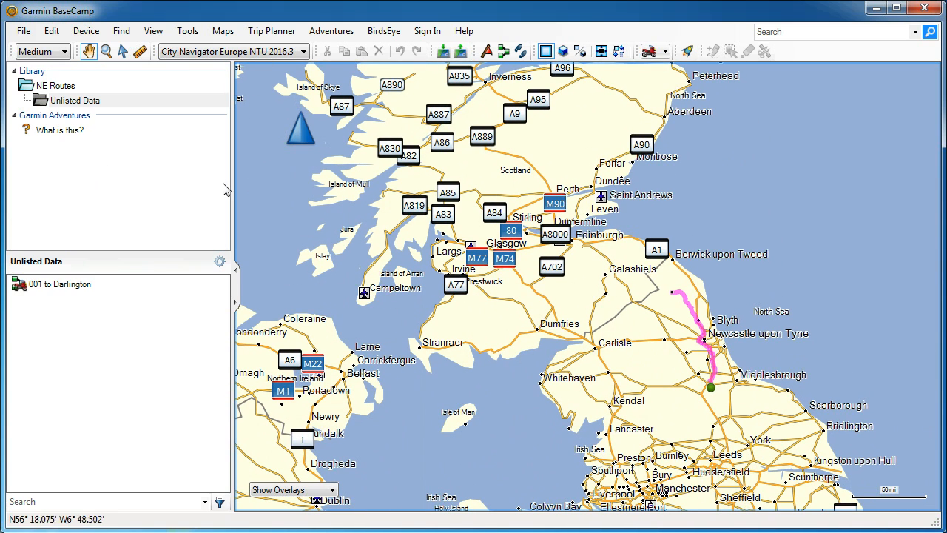
Switch back to the Scotland 2016 database, accept the restart, and show its whole route on the map.
left_click(51, 30)
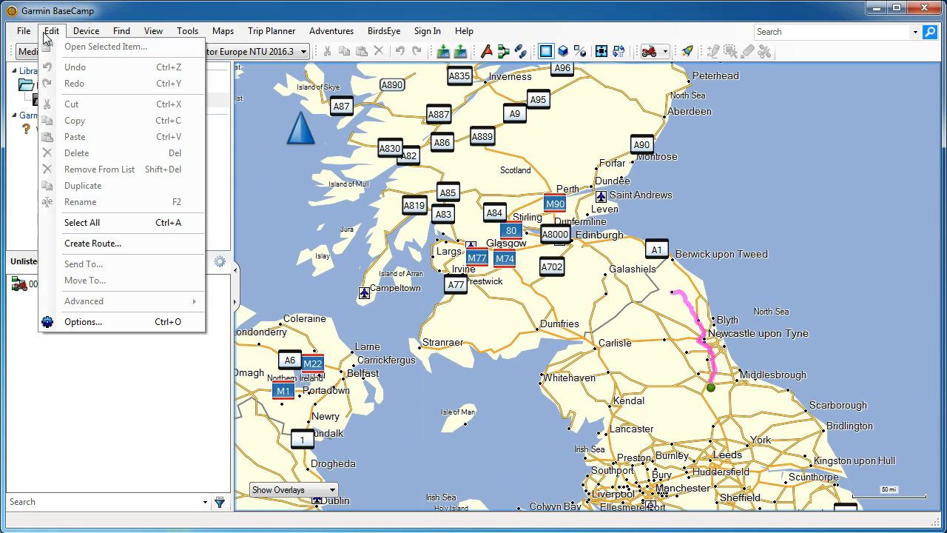
left_click(80, 321)
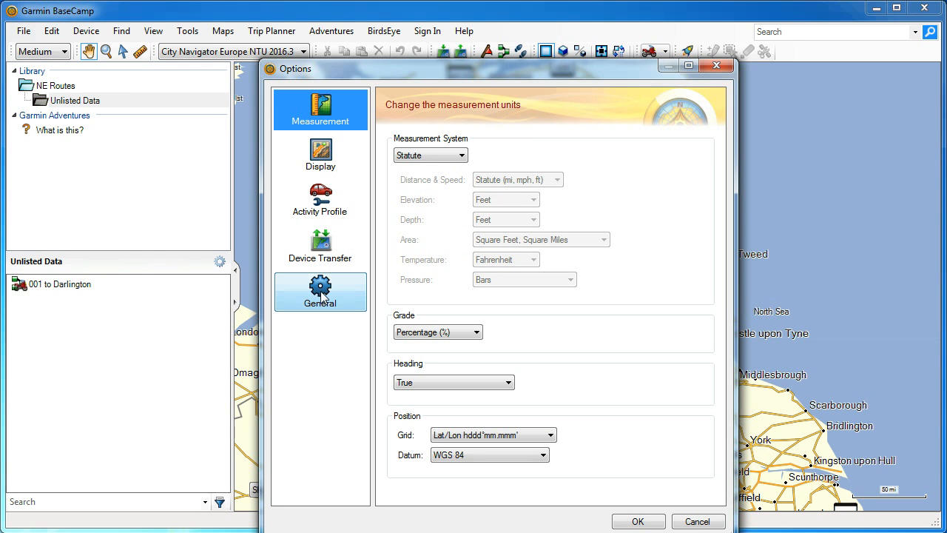
left_click(323, 297)
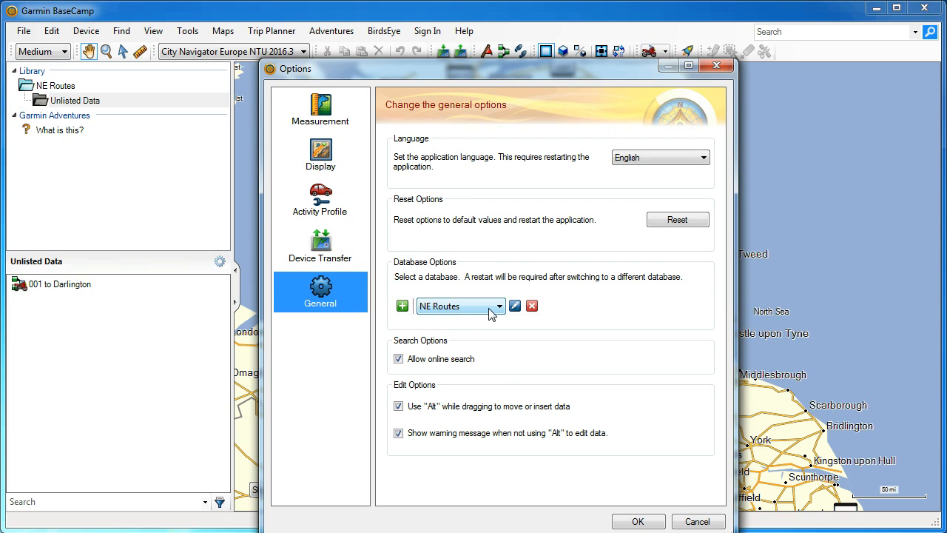
left_click(499, 309)
left_click(473, 377)
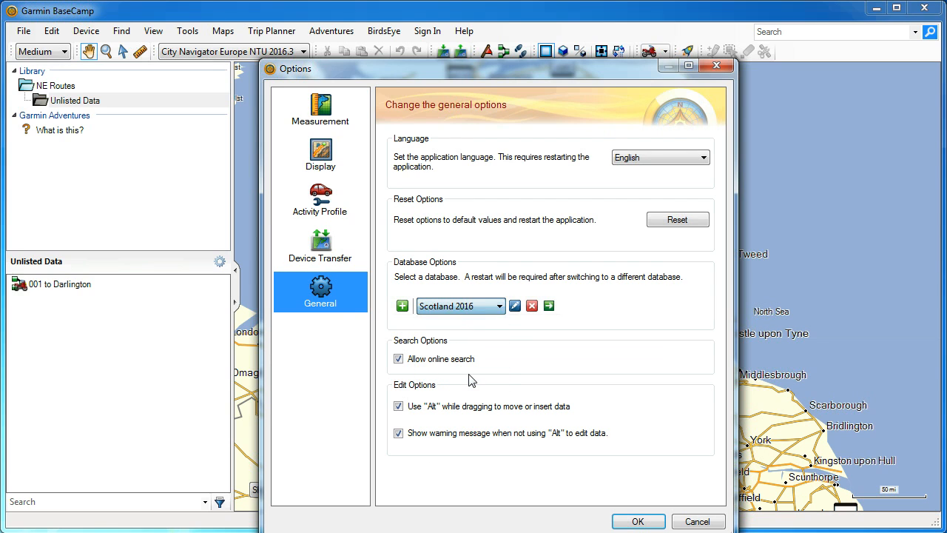
left_click(548, 306)
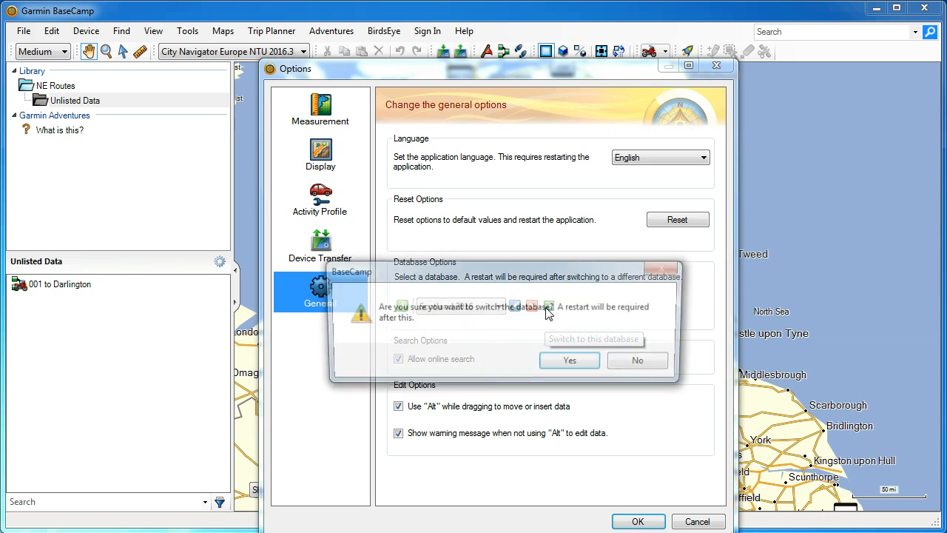
left_click(560, 363)
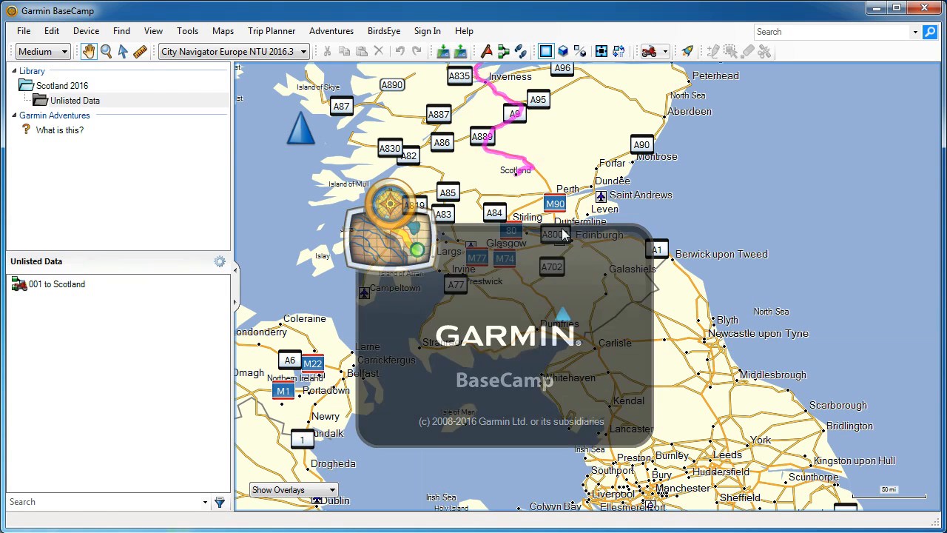
left_click_drag(561, 180, 572, 307)
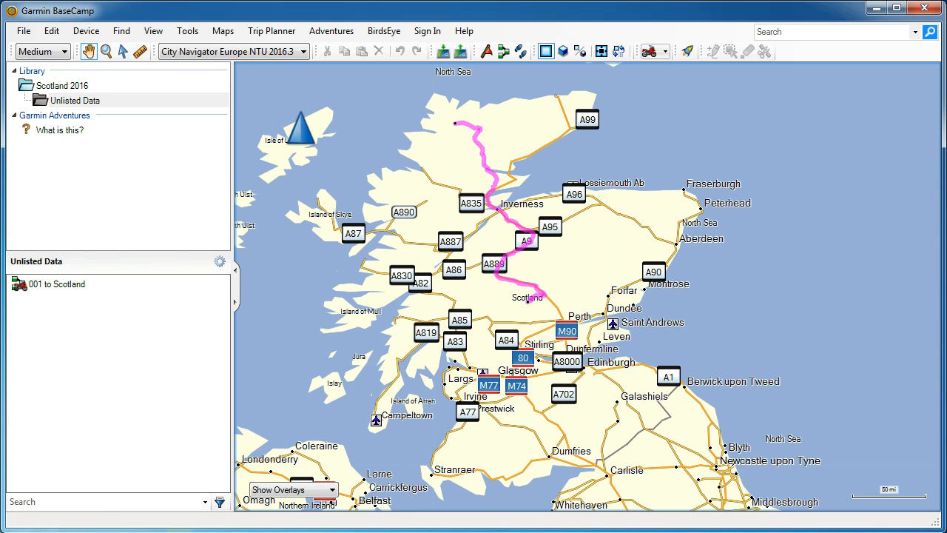
Bring up the Windows Explorer folder window and examine the database files in BaseCamp DB\NE Routes\Database\4.6.
left_click_drag(0, 91, 673, 82)
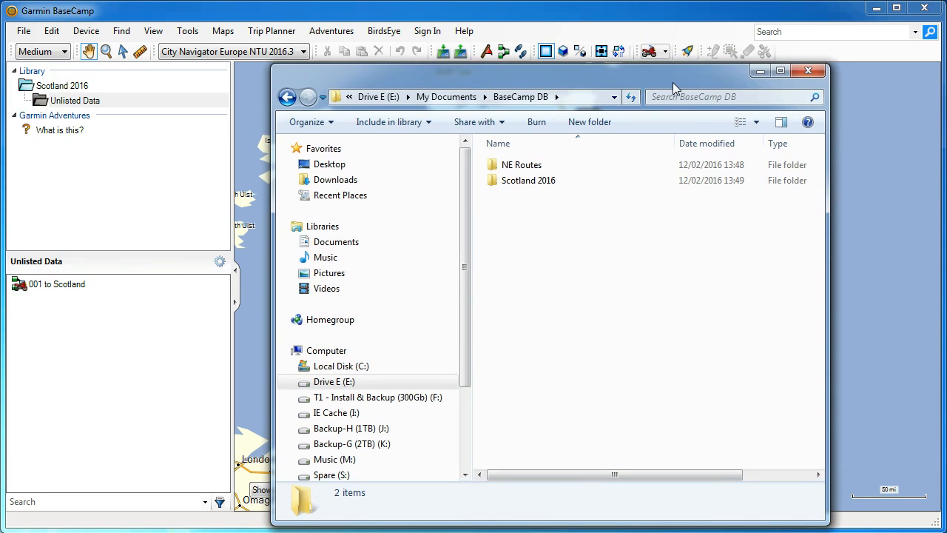
left_click(446, 98)
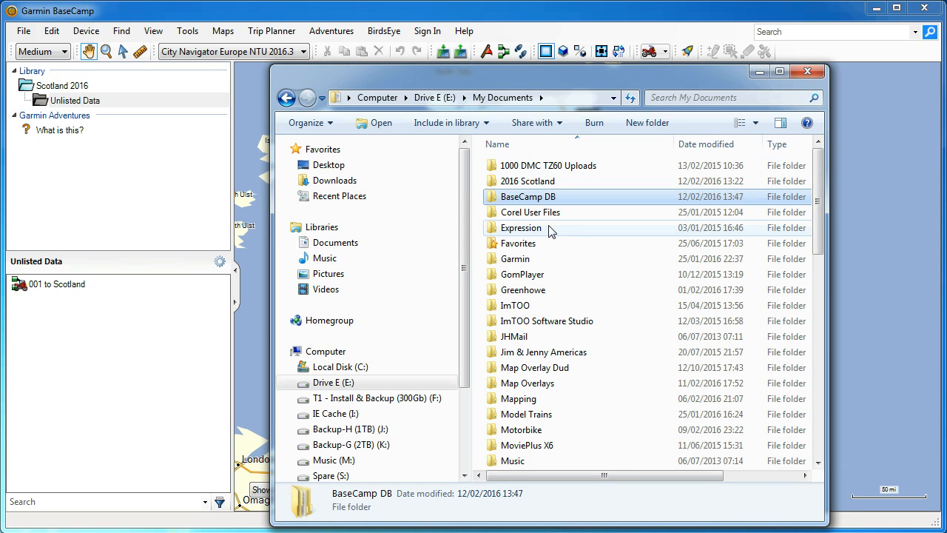
double_click(535, 200)
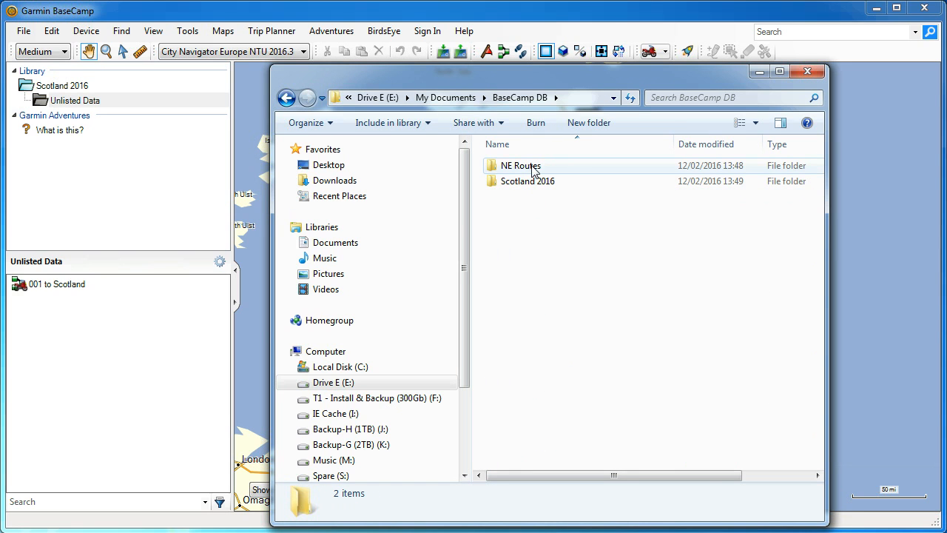
double_click(529, 173)
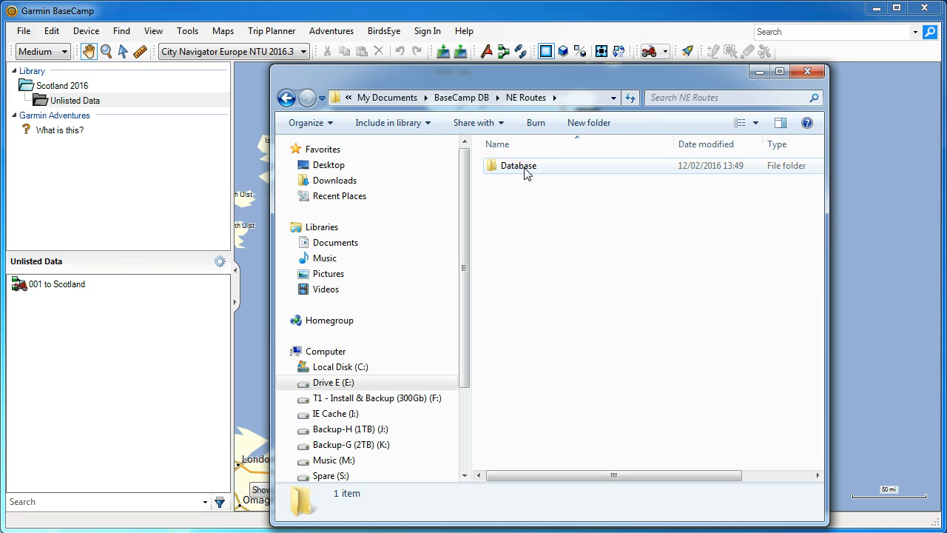
double_click(526, 173)
double_click(491, 165)
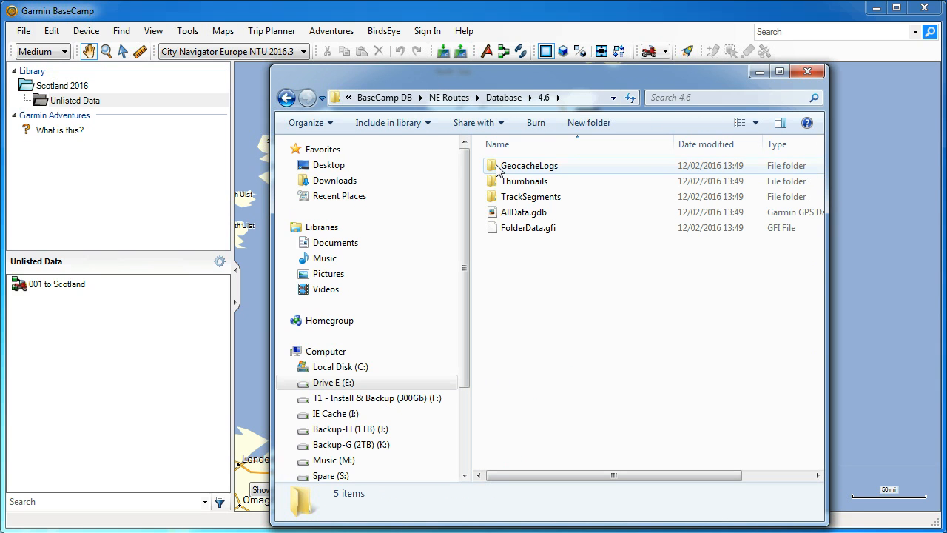
Go back from the NE Routes database files to the My Documents folder on drive E.
left_click(287, 98)
left_click(286, 98)
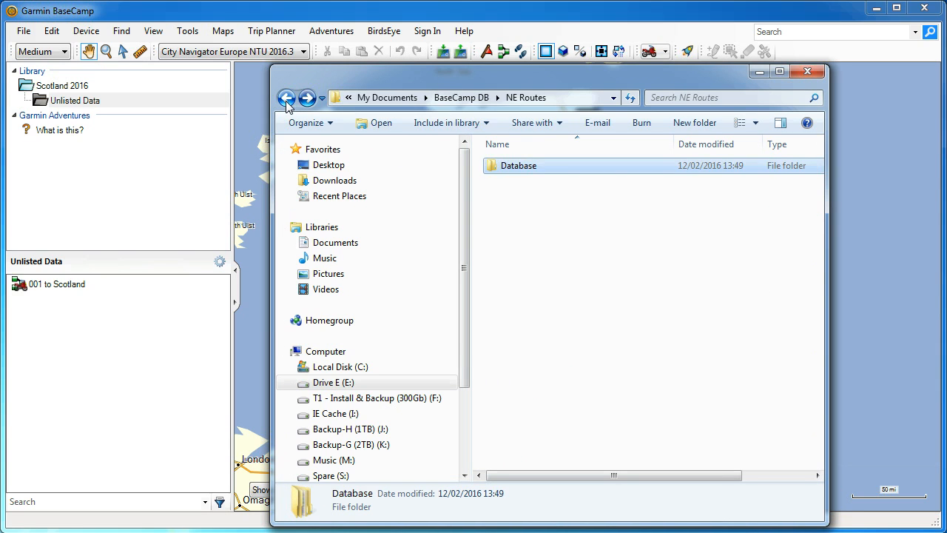
left_click(286, 98)
left_click(286, 99)
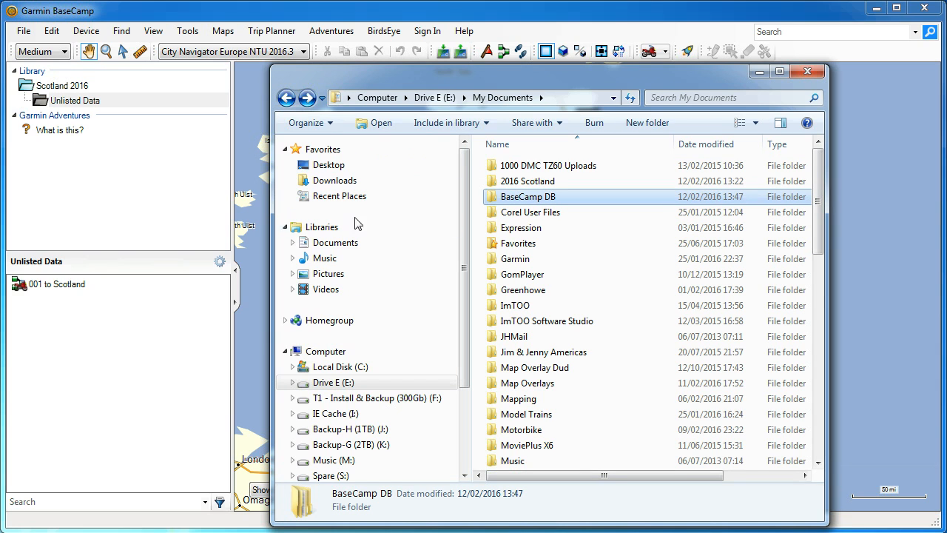